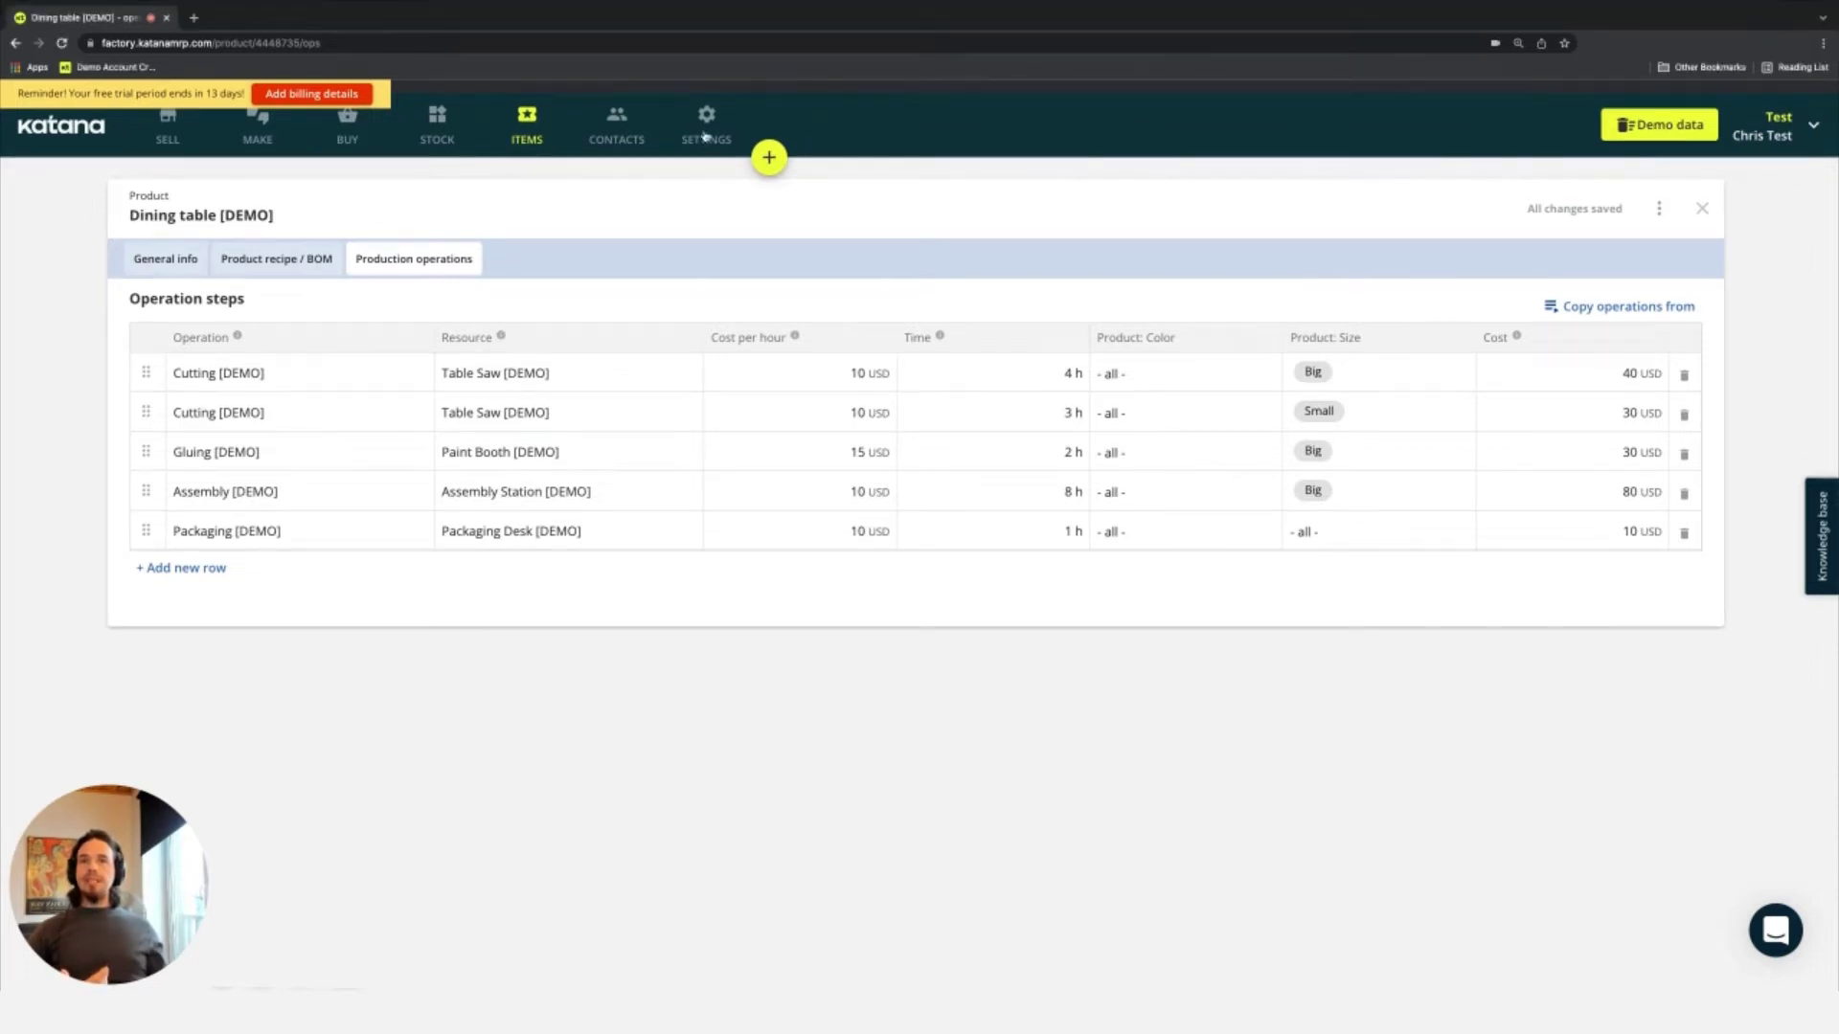
Go to Settings > Locations to view Main location as the default for sales, manufacturing and purchases
{"action": "left_click", "coordinate": [705, 169]}
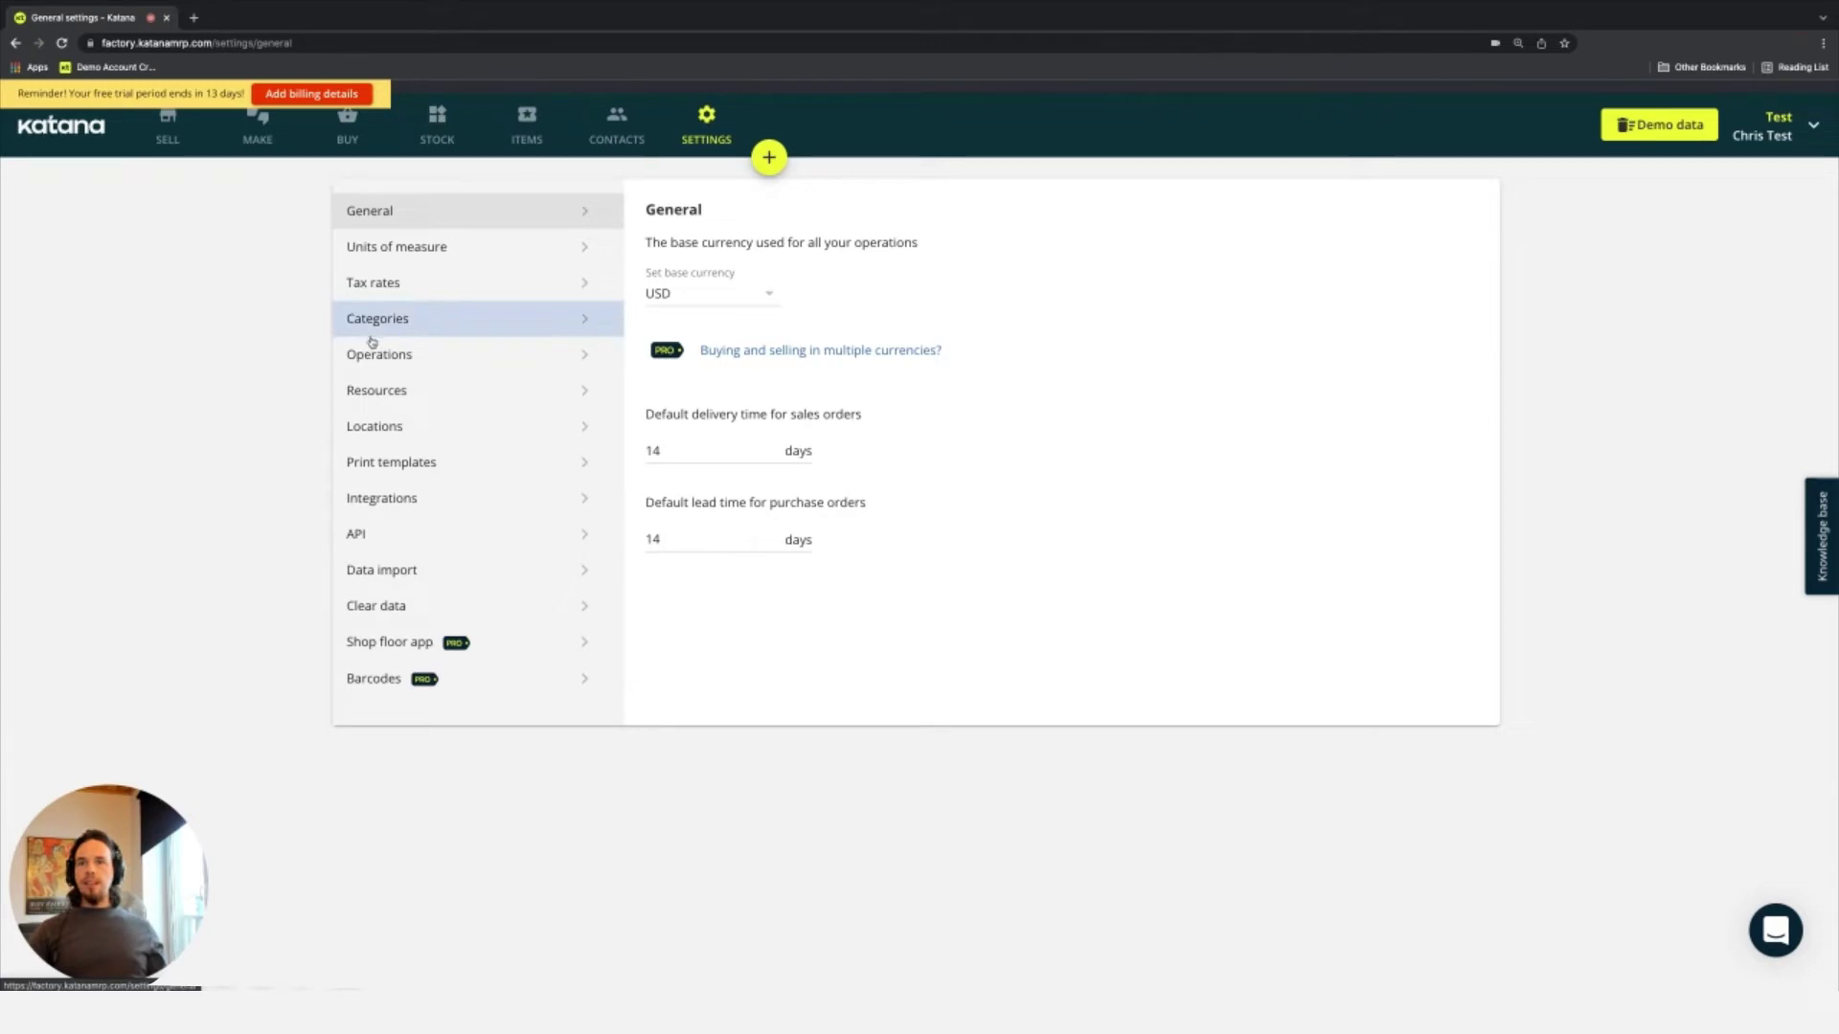
{"action": "left_click", "coordinate": [389, 428]}
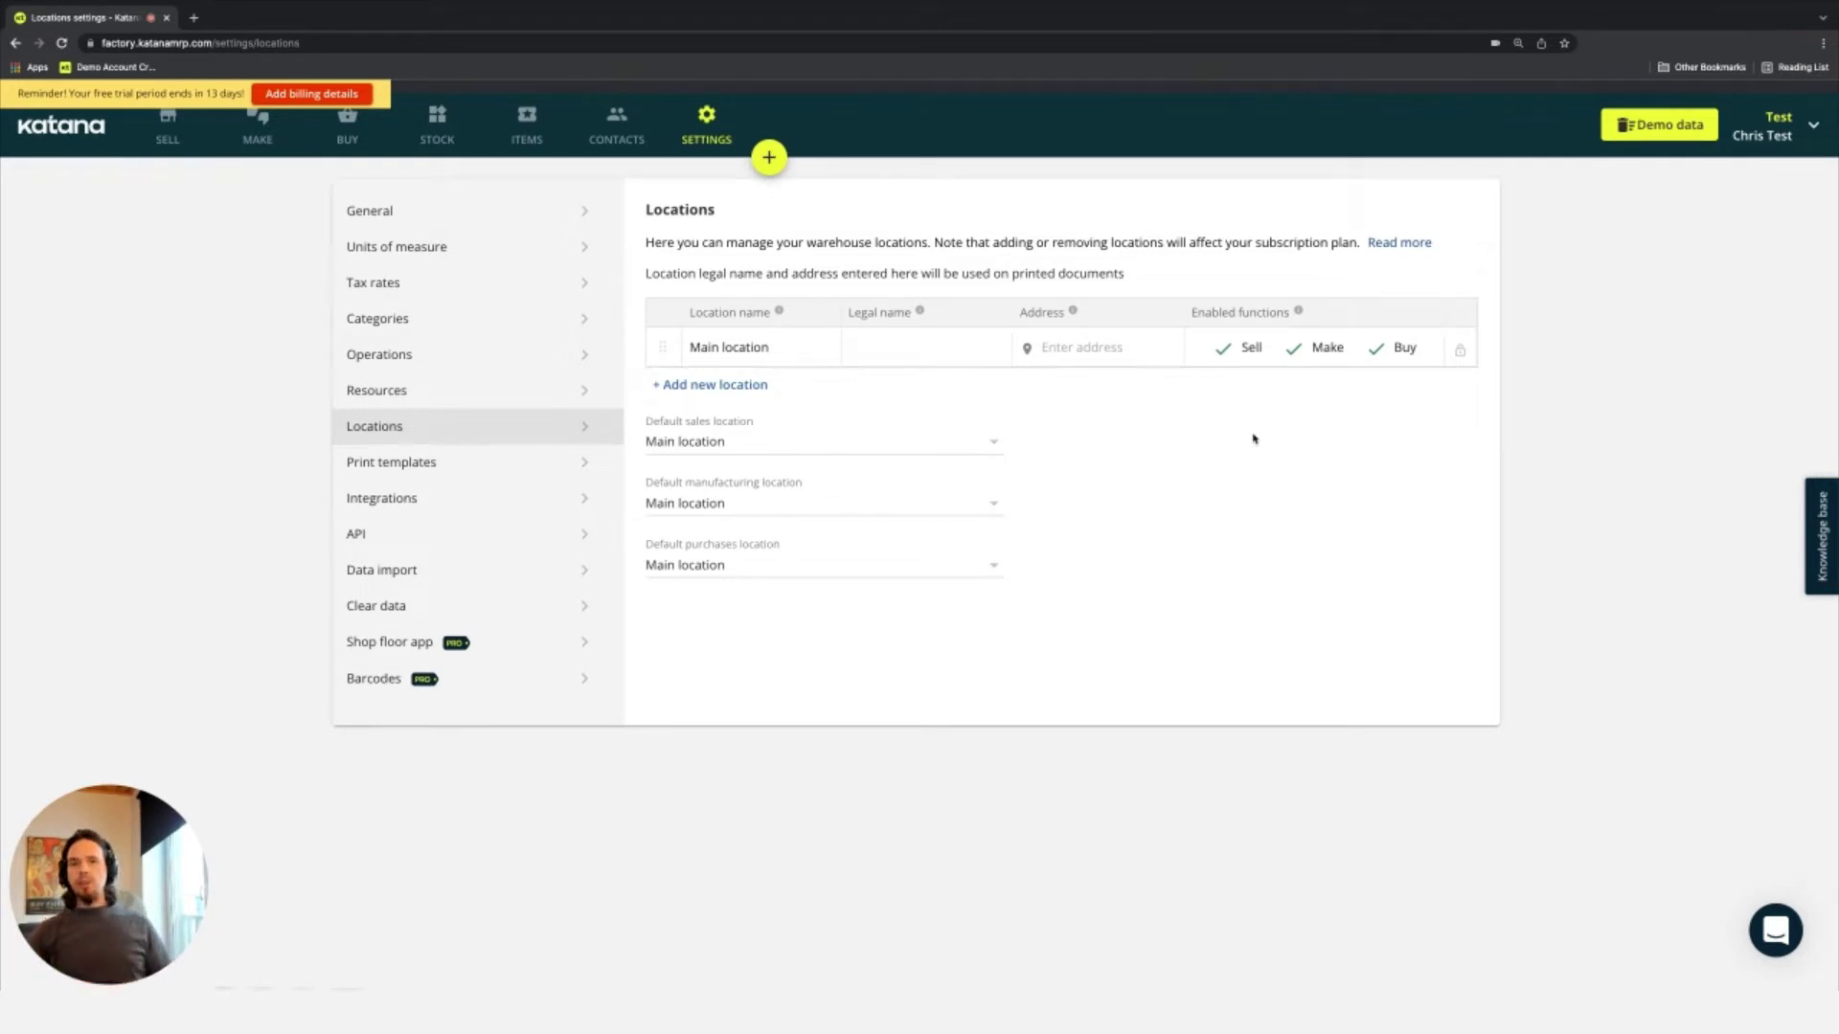
Create a location named 'Fulfillment' with Sell and Buy enabled and Make turned off
{"action": "left_click", "coordinate": [689, 384]}
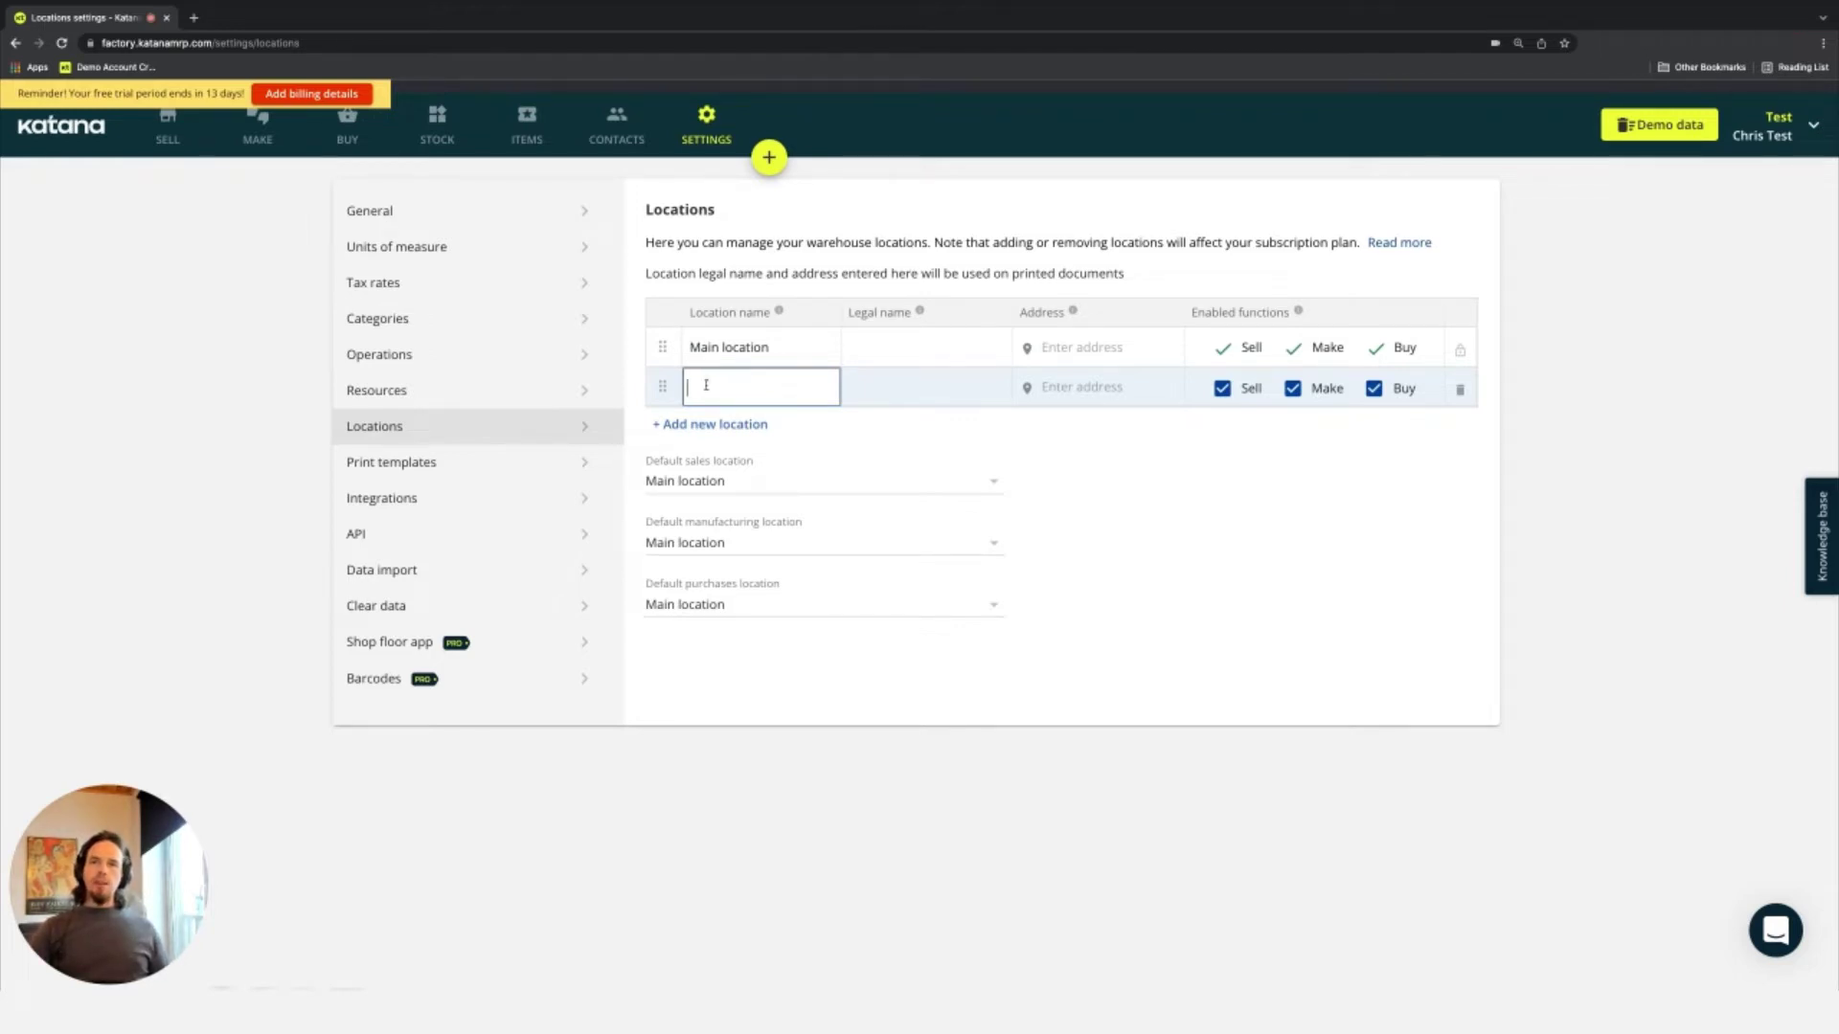
{"action": "type", "text": "Fu"}
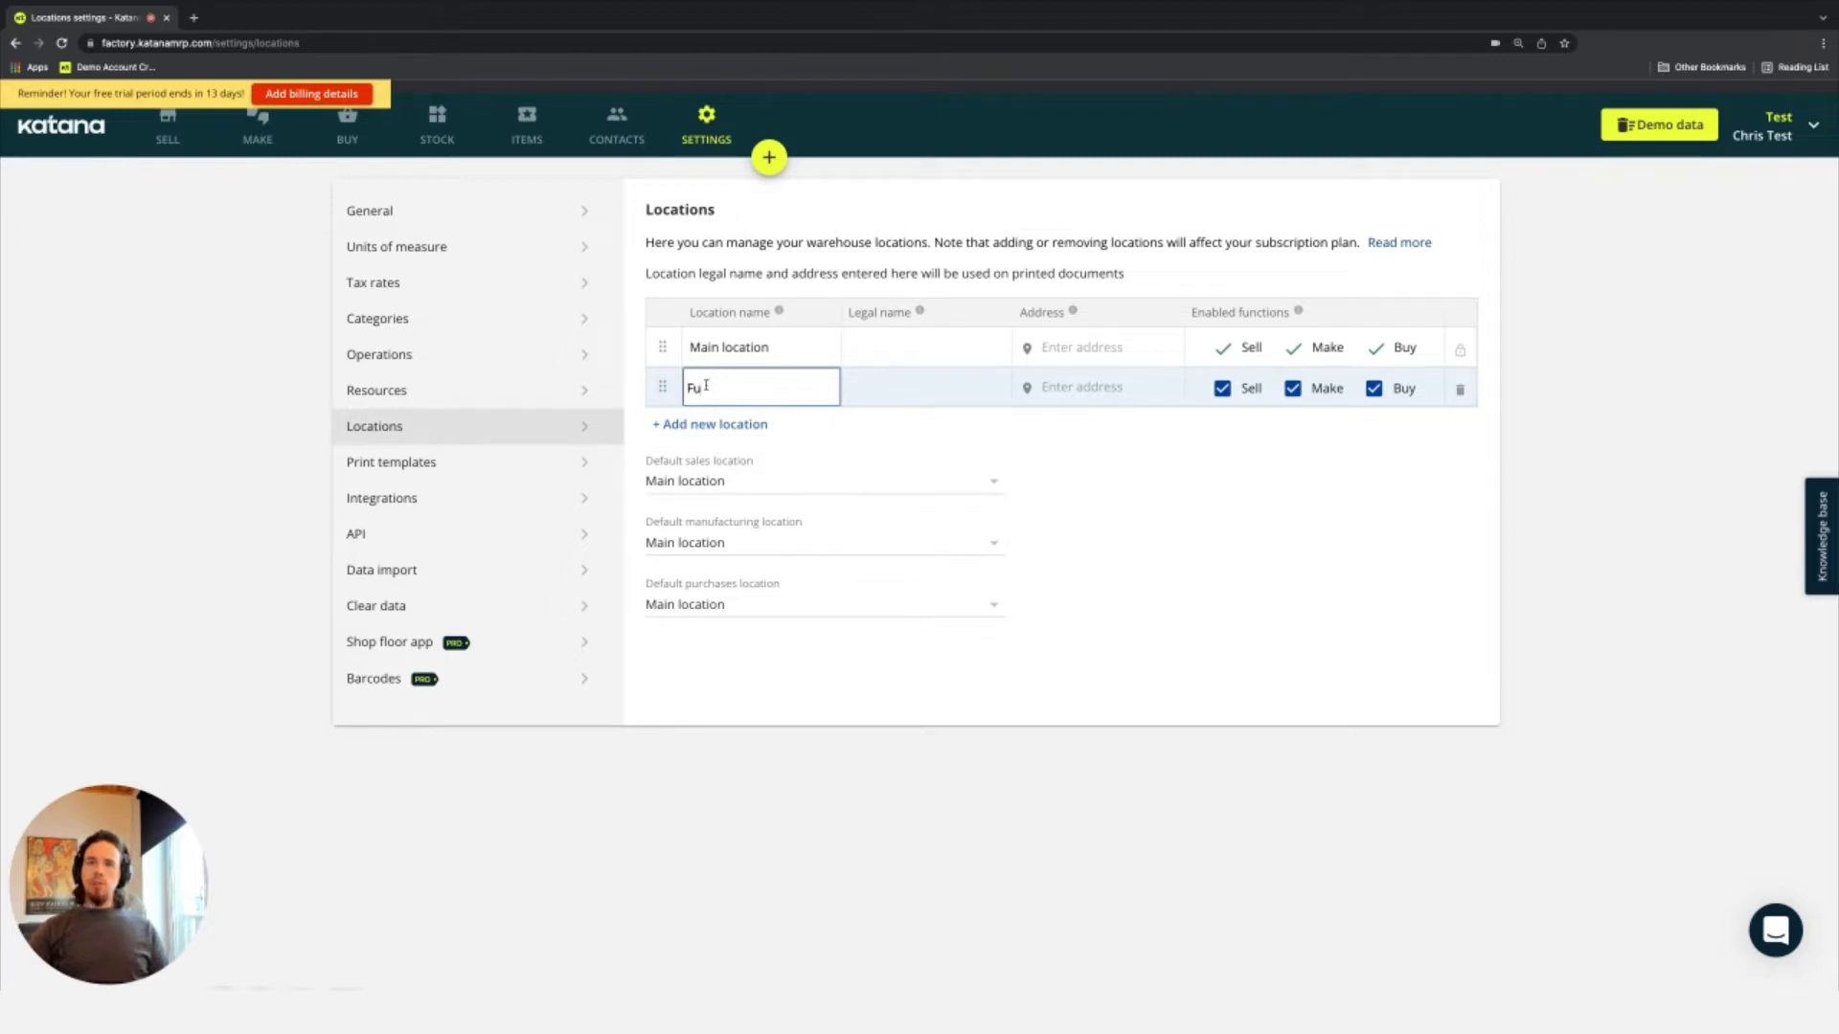
{"action": "type", "text": "lfillment"}
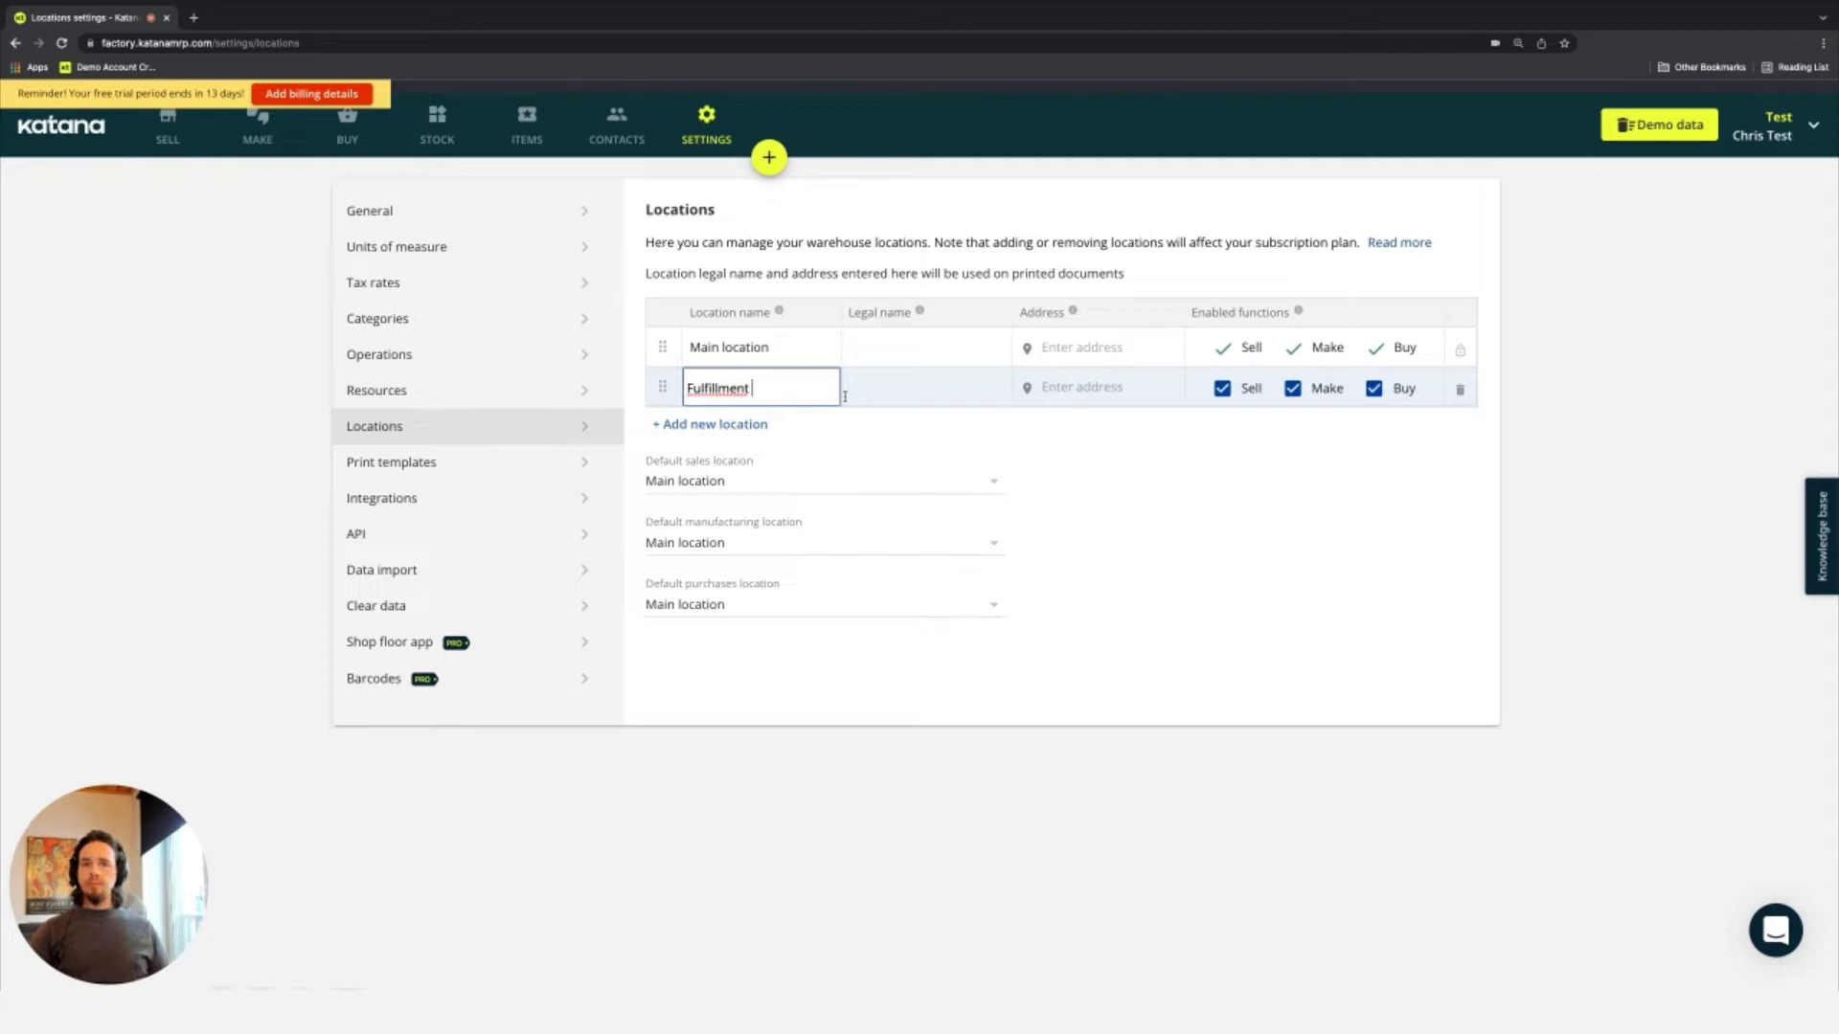
{"action": "left_click", "coordinate": [907, 385]}
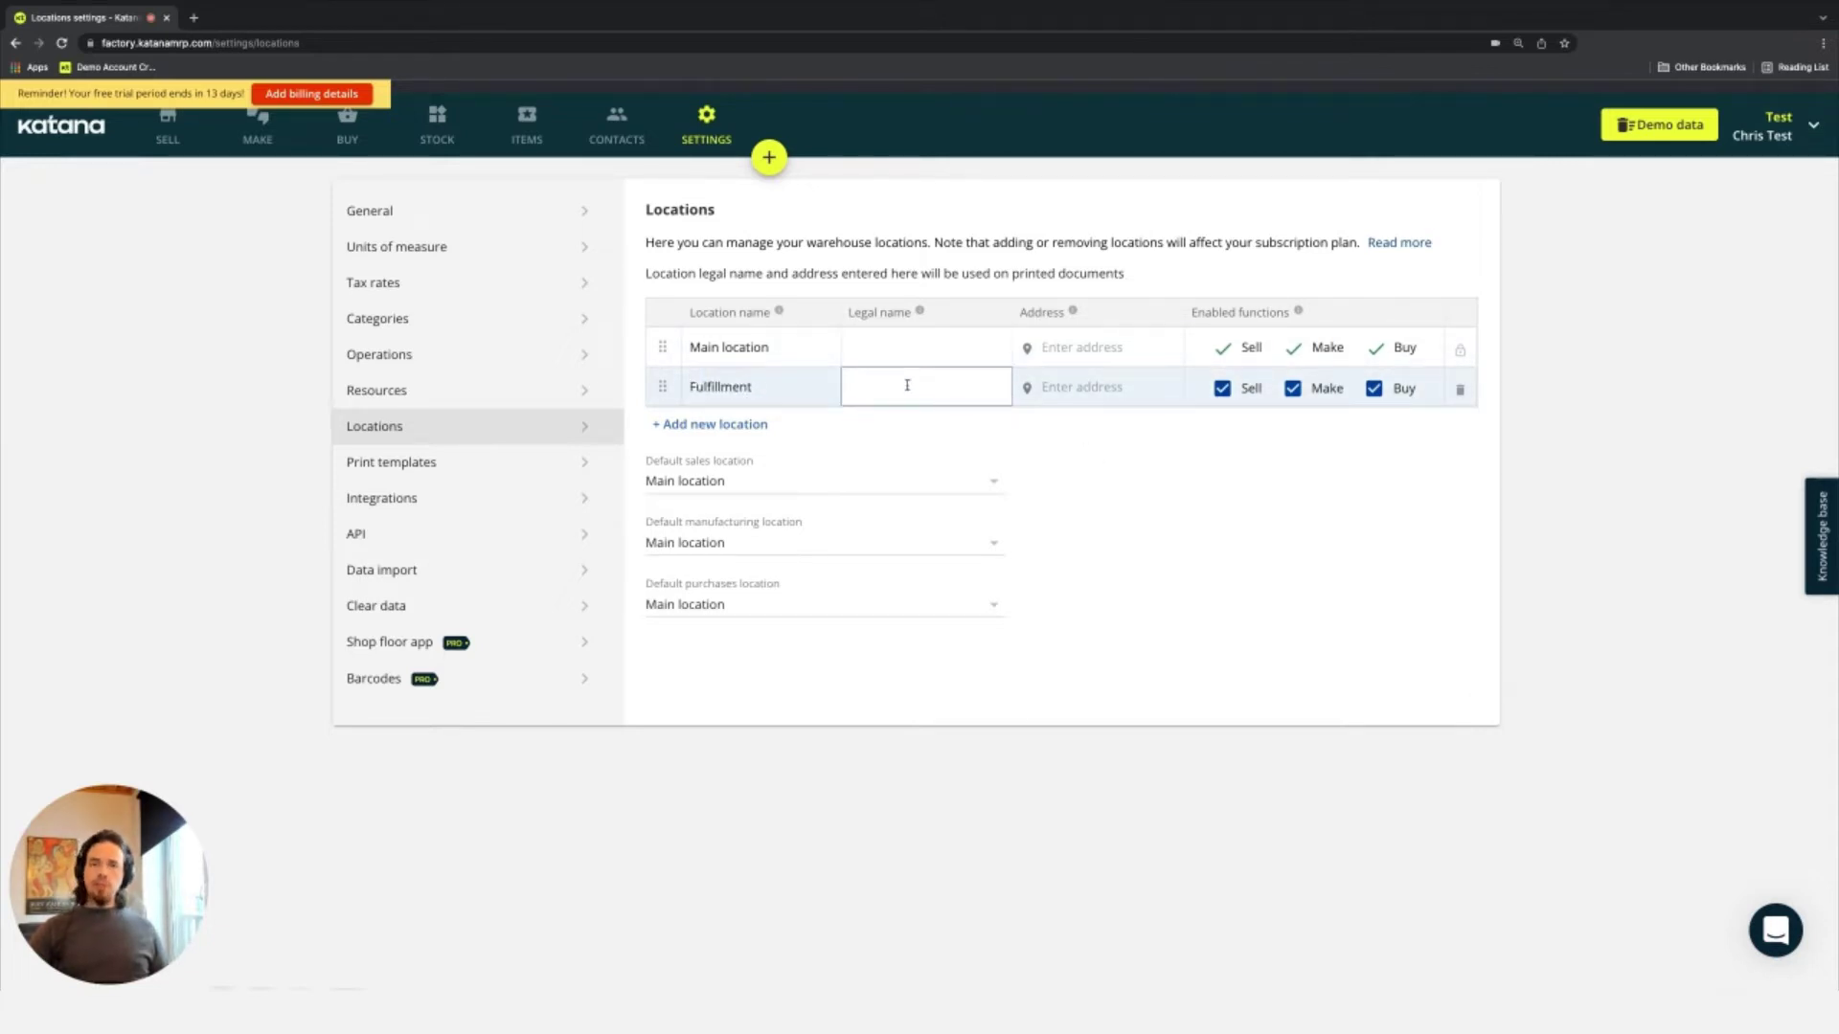
{"action": "left_click", "coordinate": [1130, 384]}
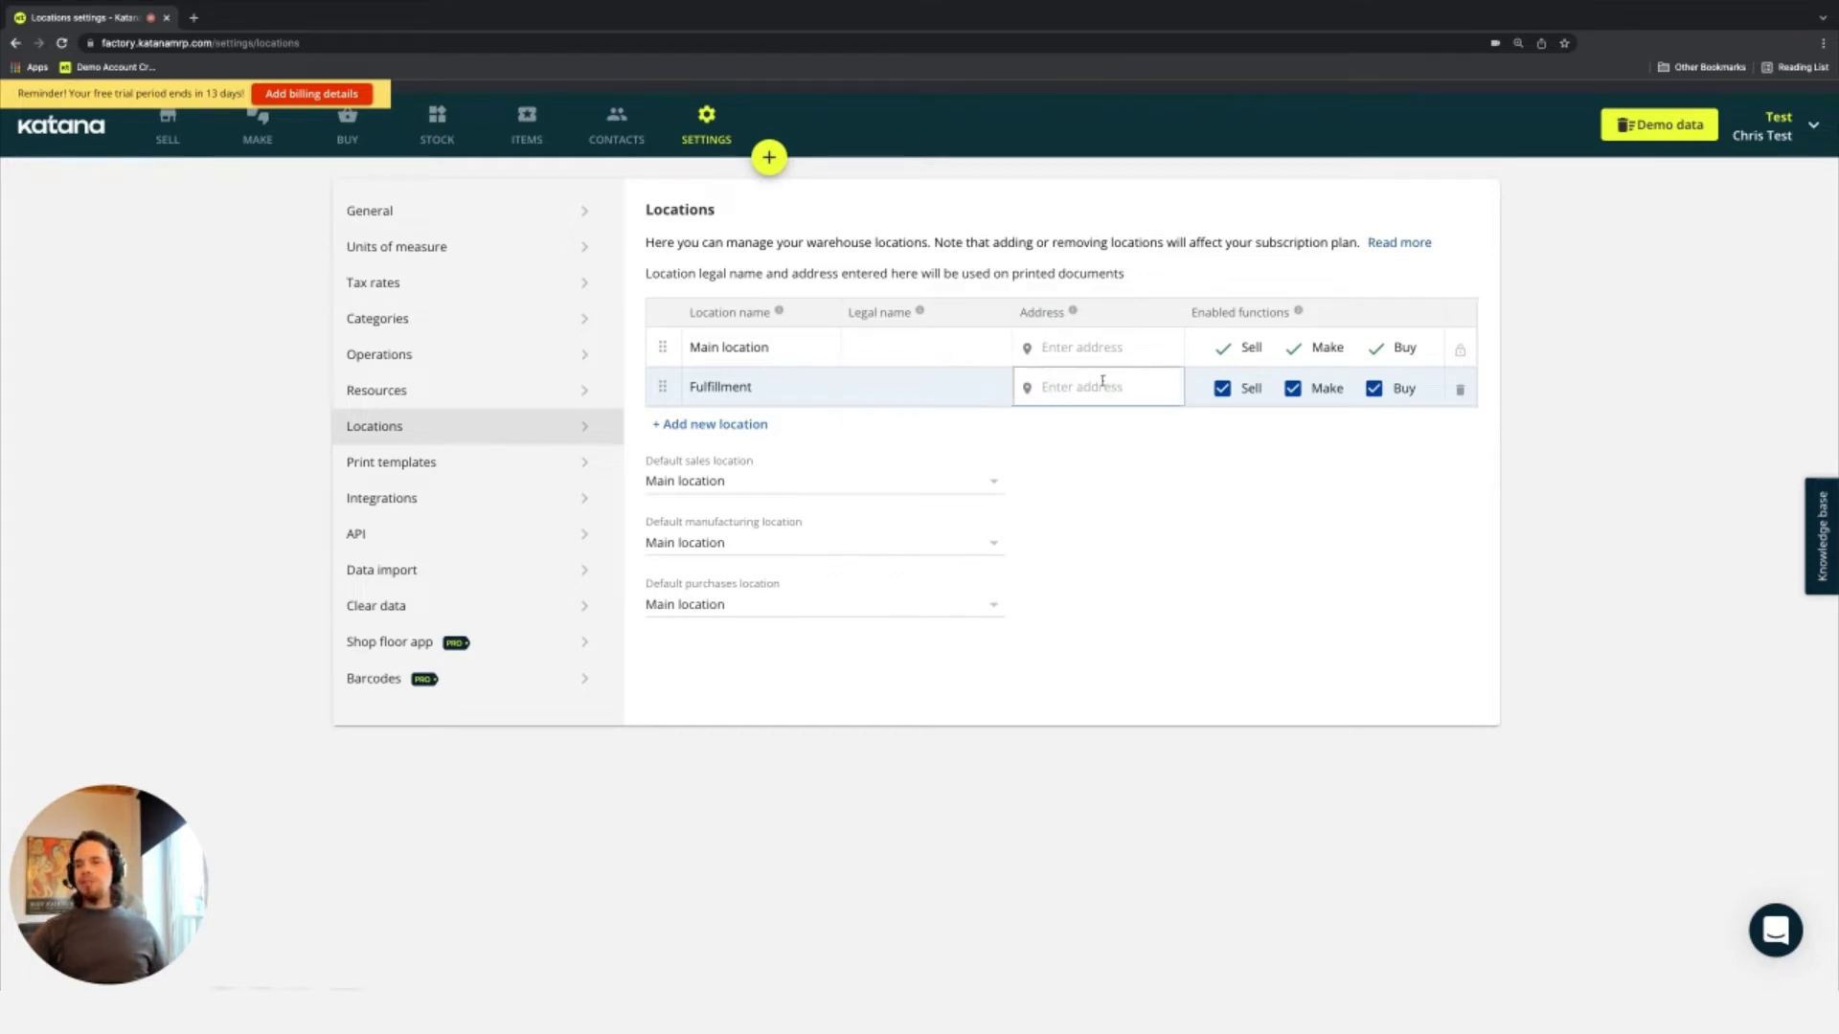
{"action": "left_click", "coordinate": [1292, 387]}
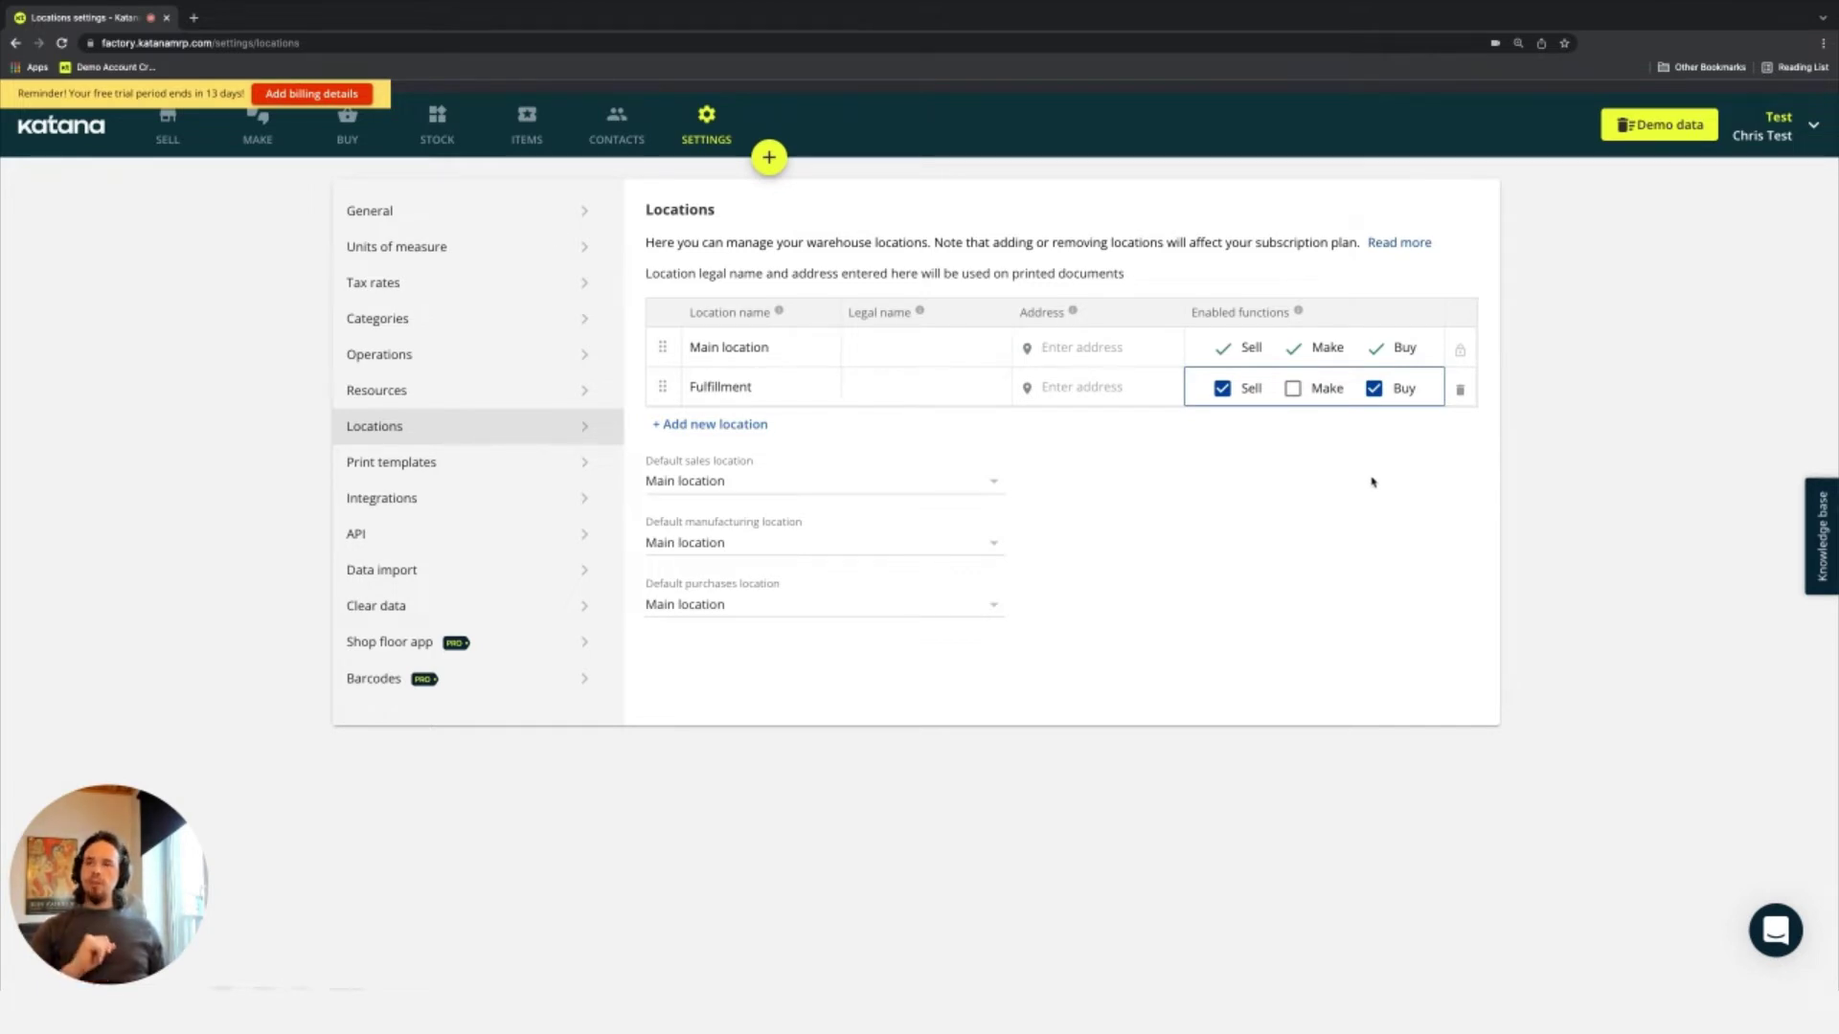
Go to the Stock Inventory list, with a total stock value of 20790.60 USD
{"action": "left_click", "coordinate": [435, 135]}
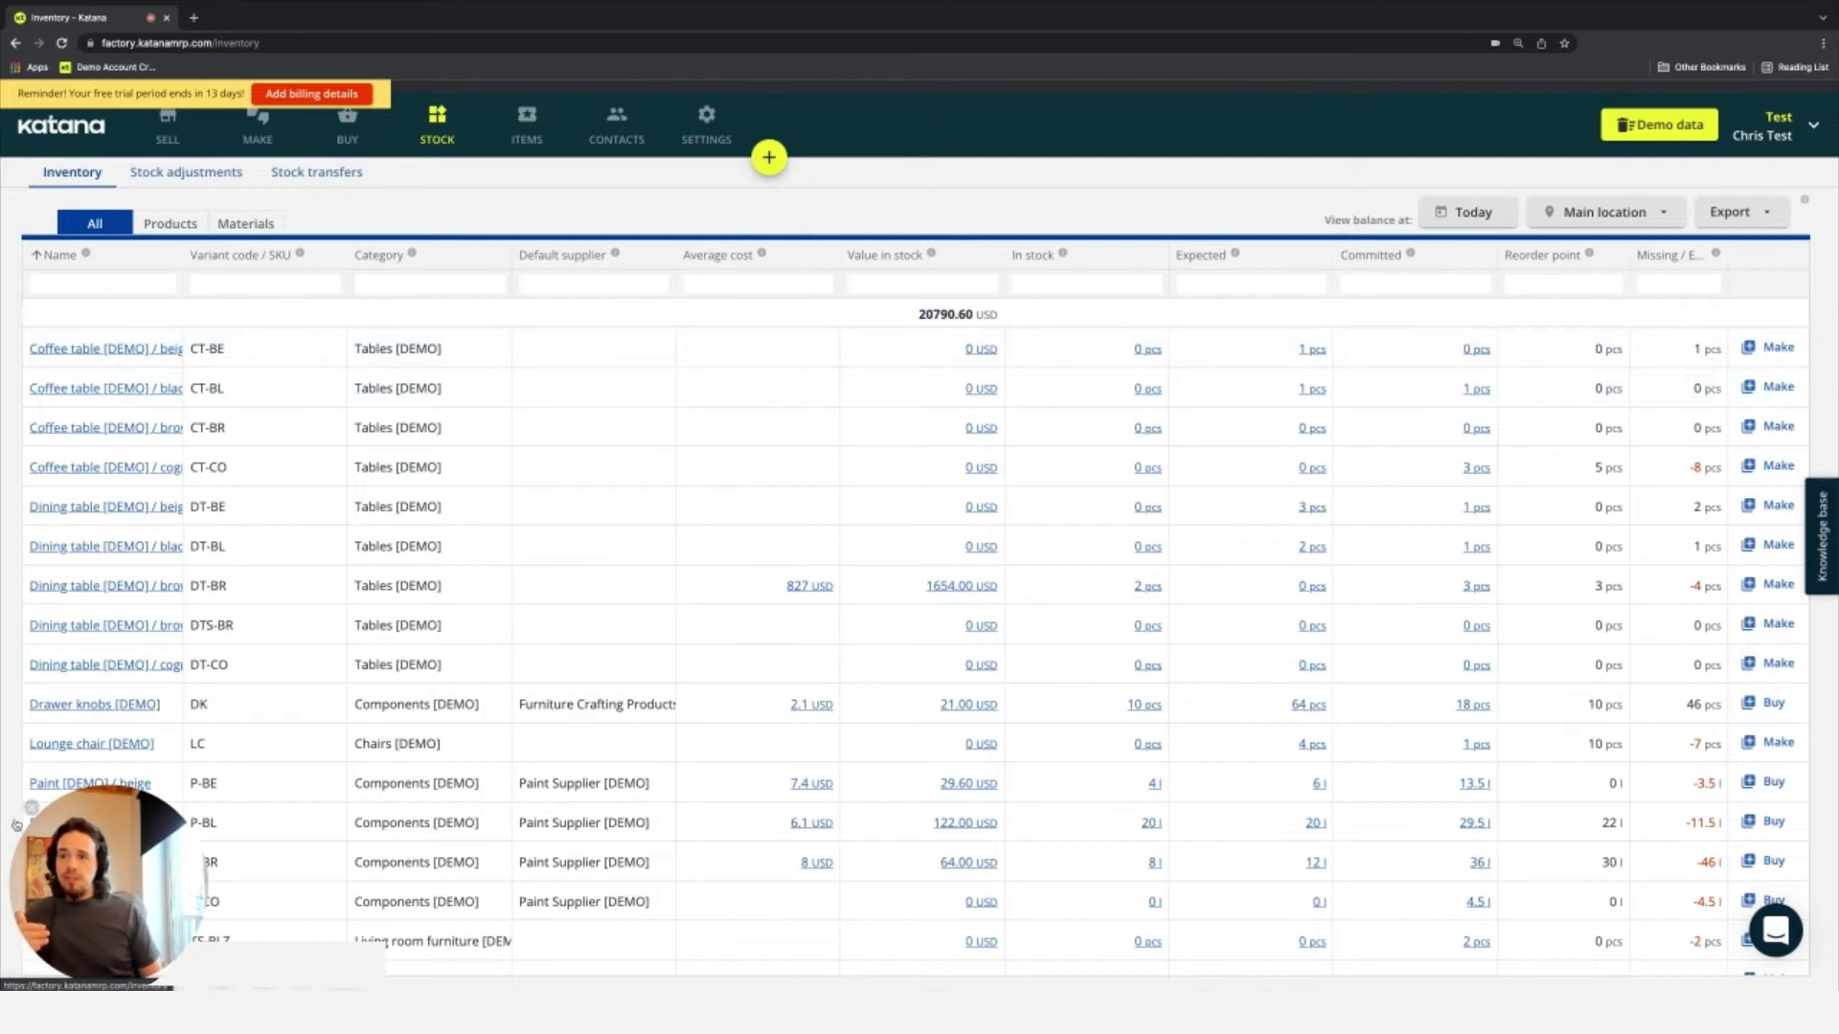
Compare the Products, Materials and All views, ending on Materials totalling 19136.60 USD
{"action": "left_click", "coordinate": [182, 228]}
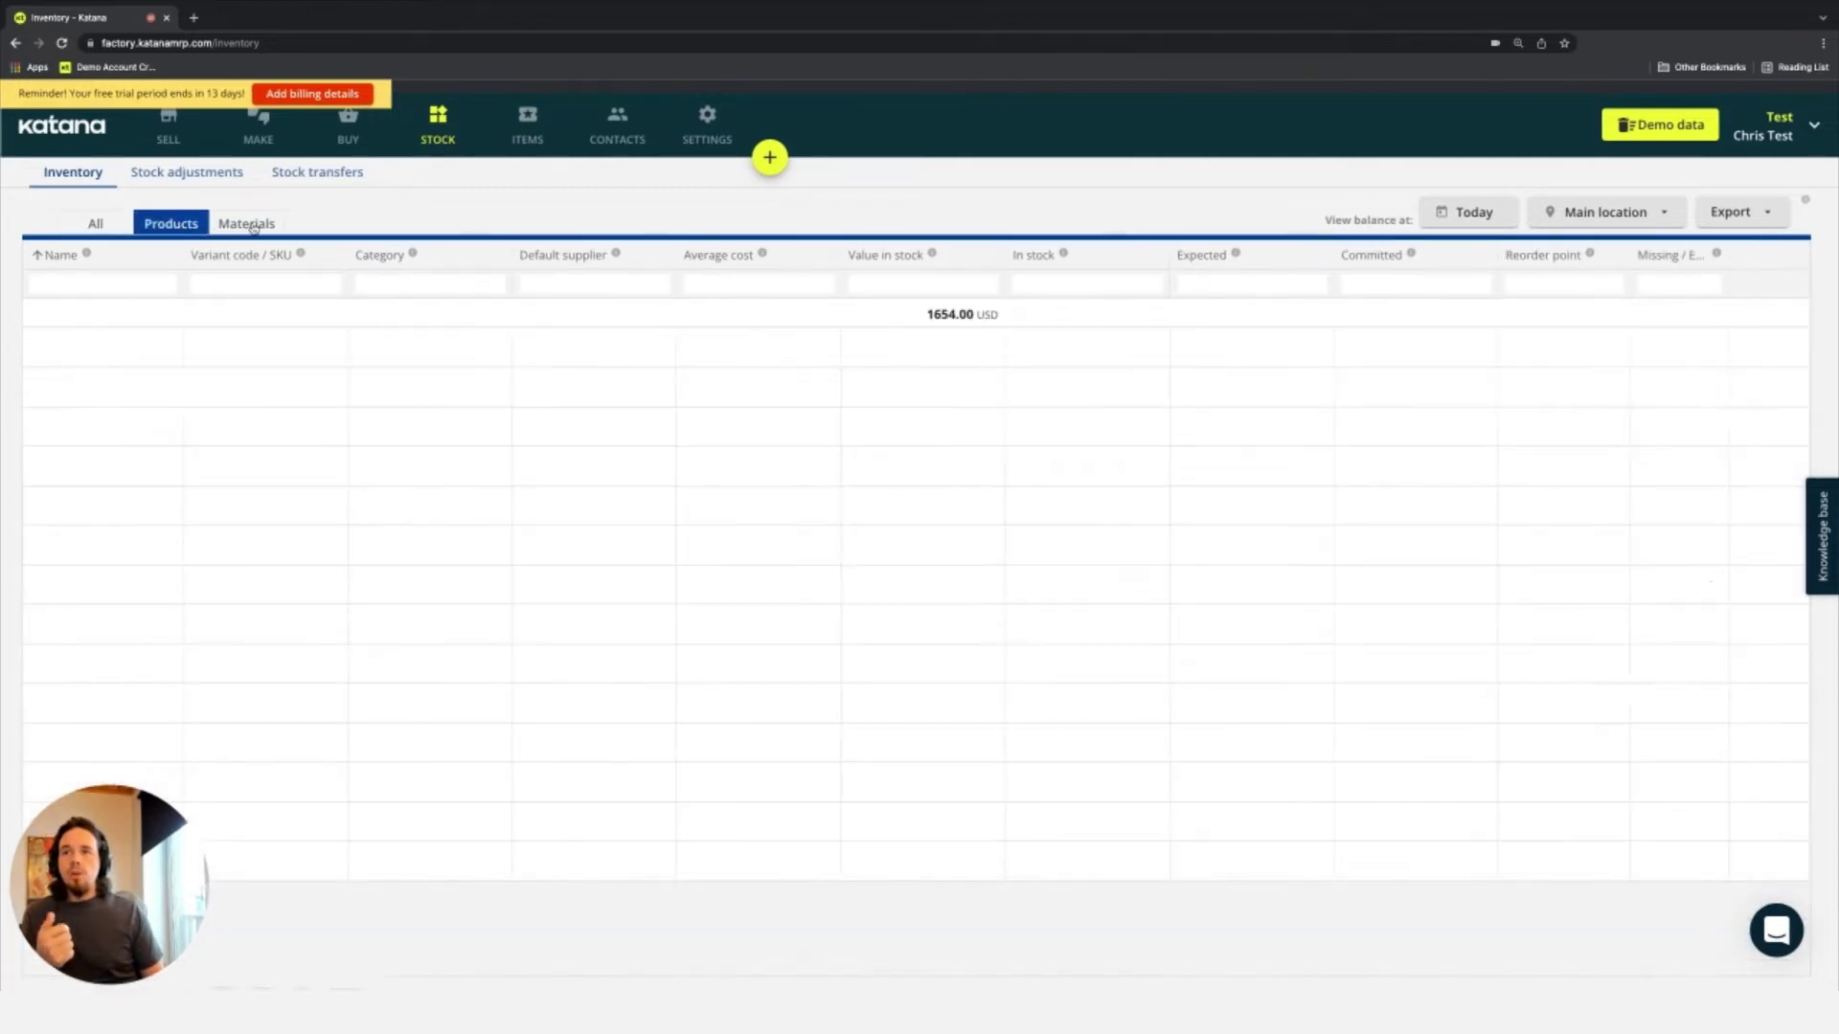
{"action": "left_click", "coordinate": [251, 225]}
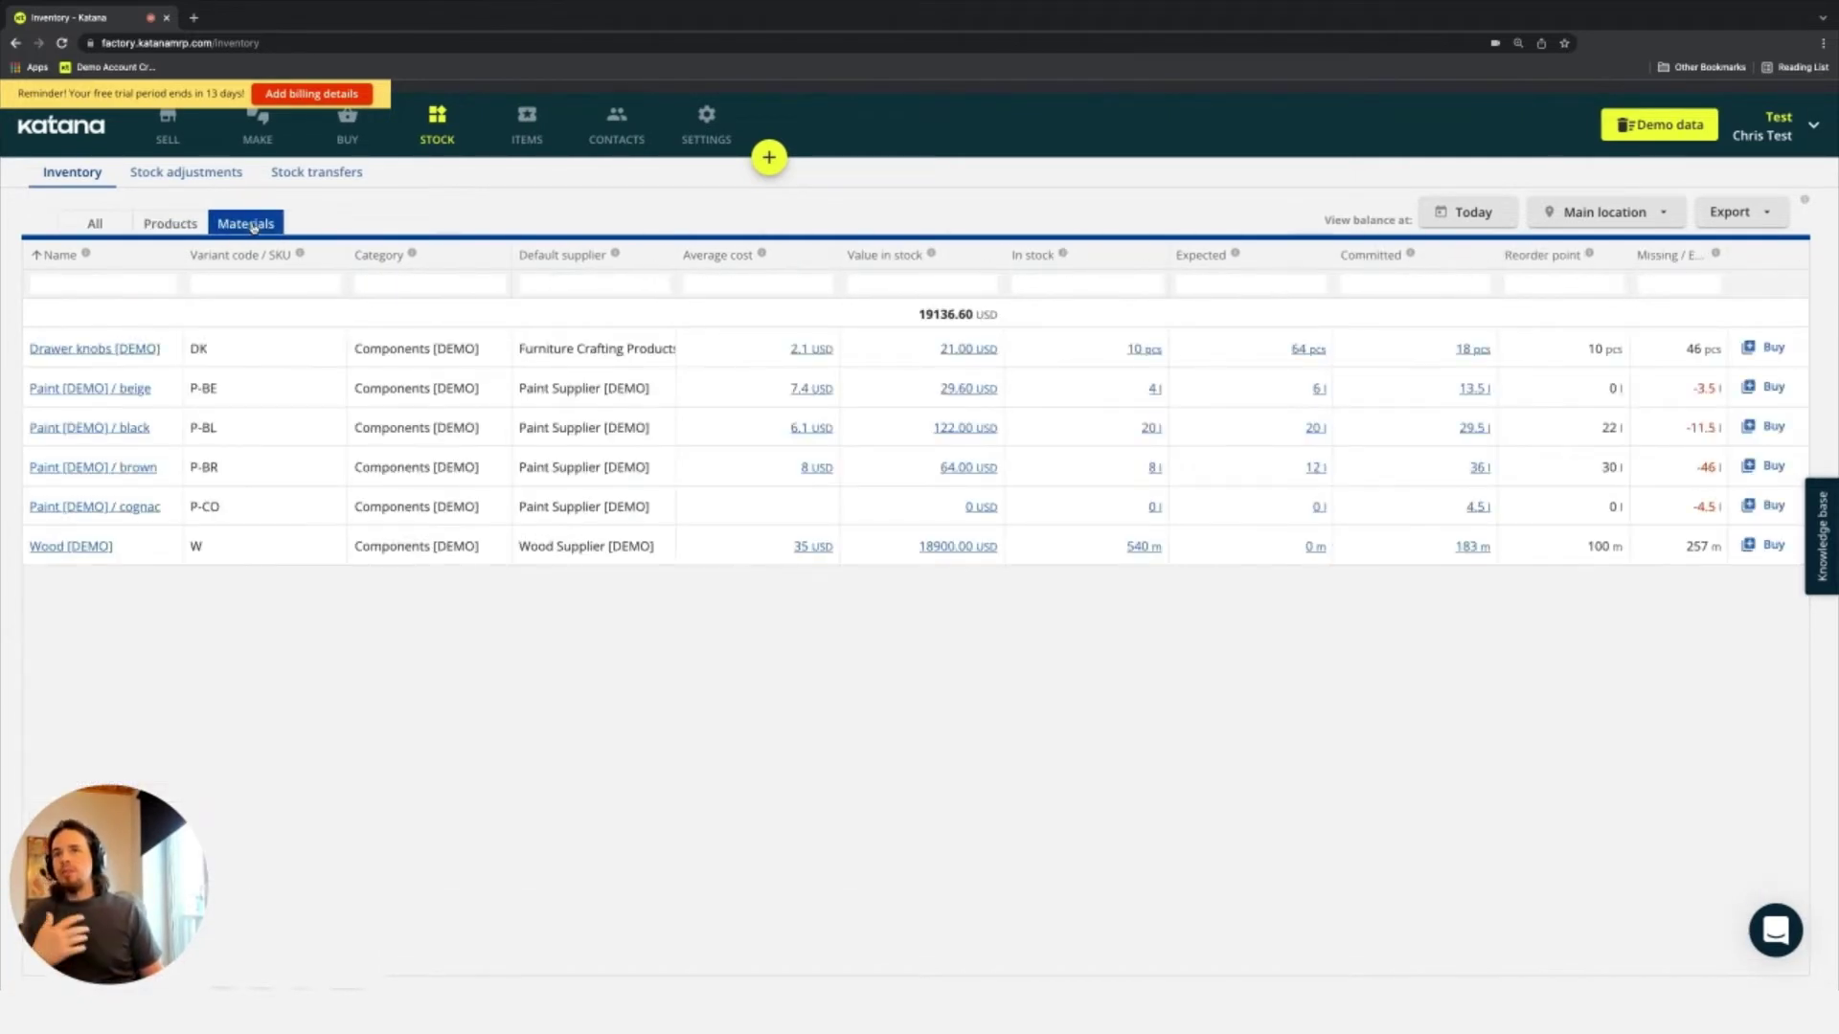
{"action": "left_click", "coordinate": [174, 226]}
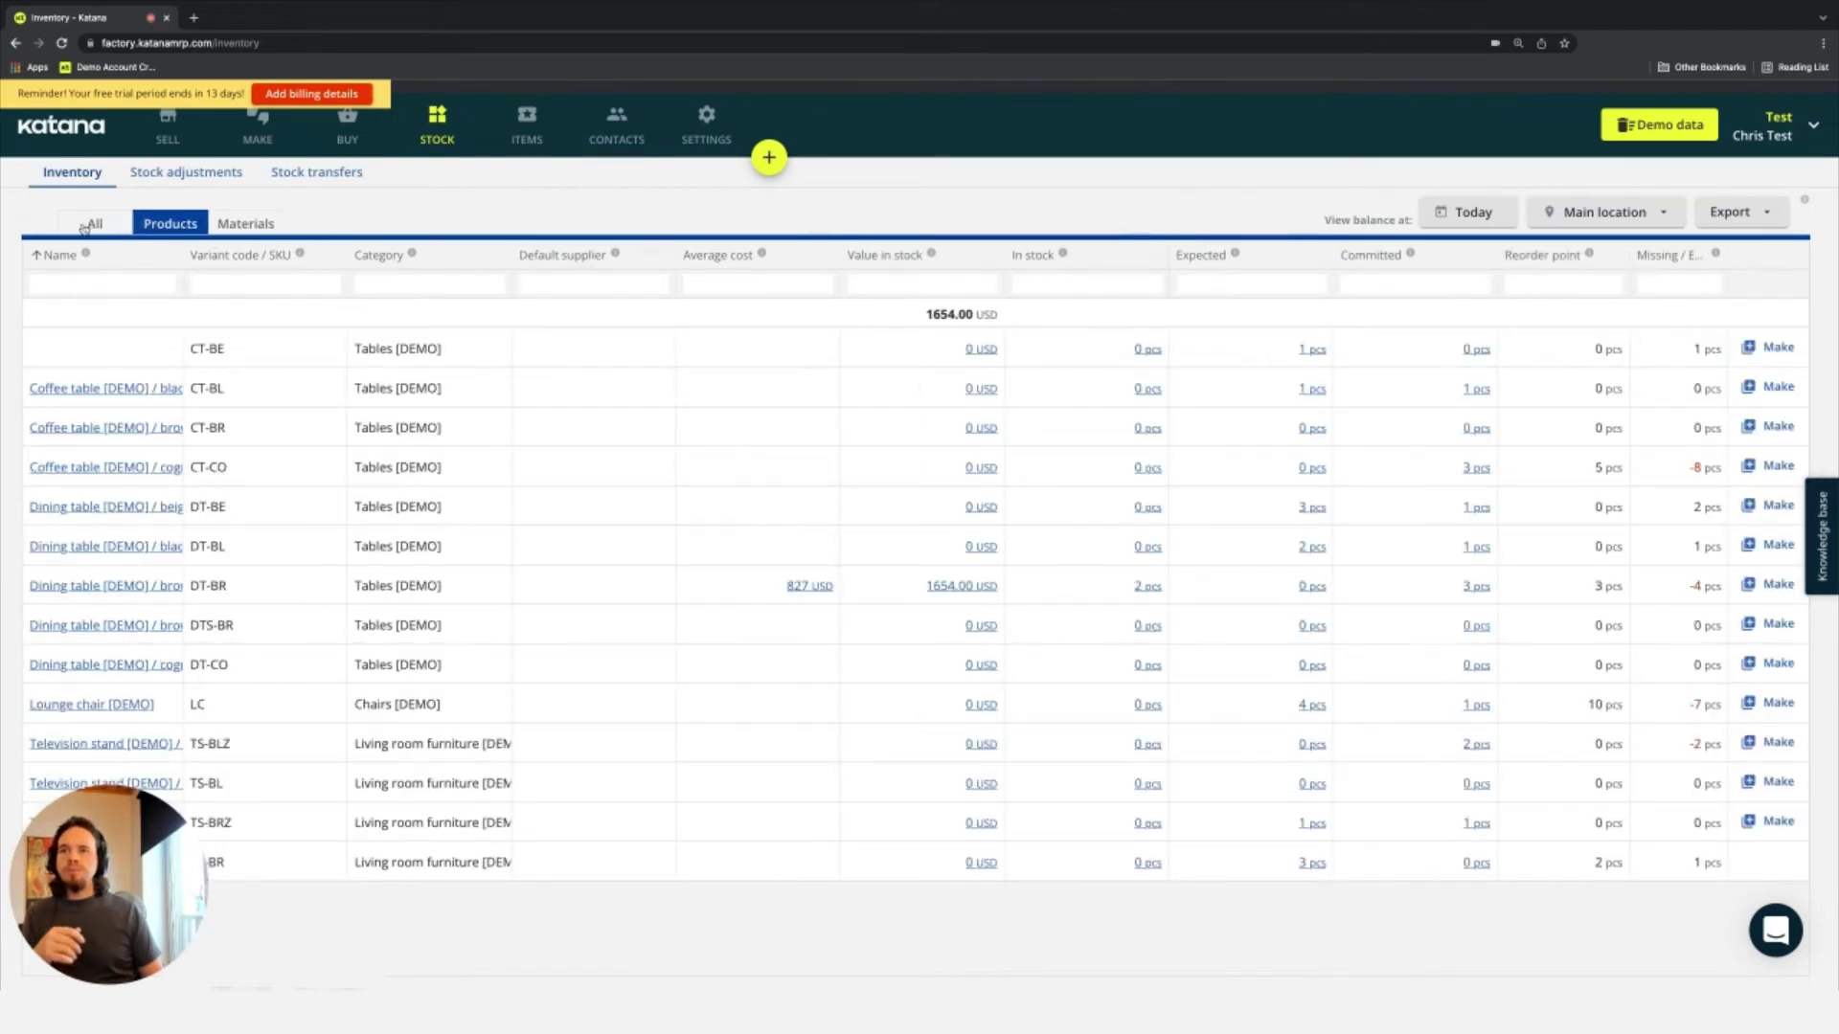
{"action": "left_click", "coordinate": [107, 225]}
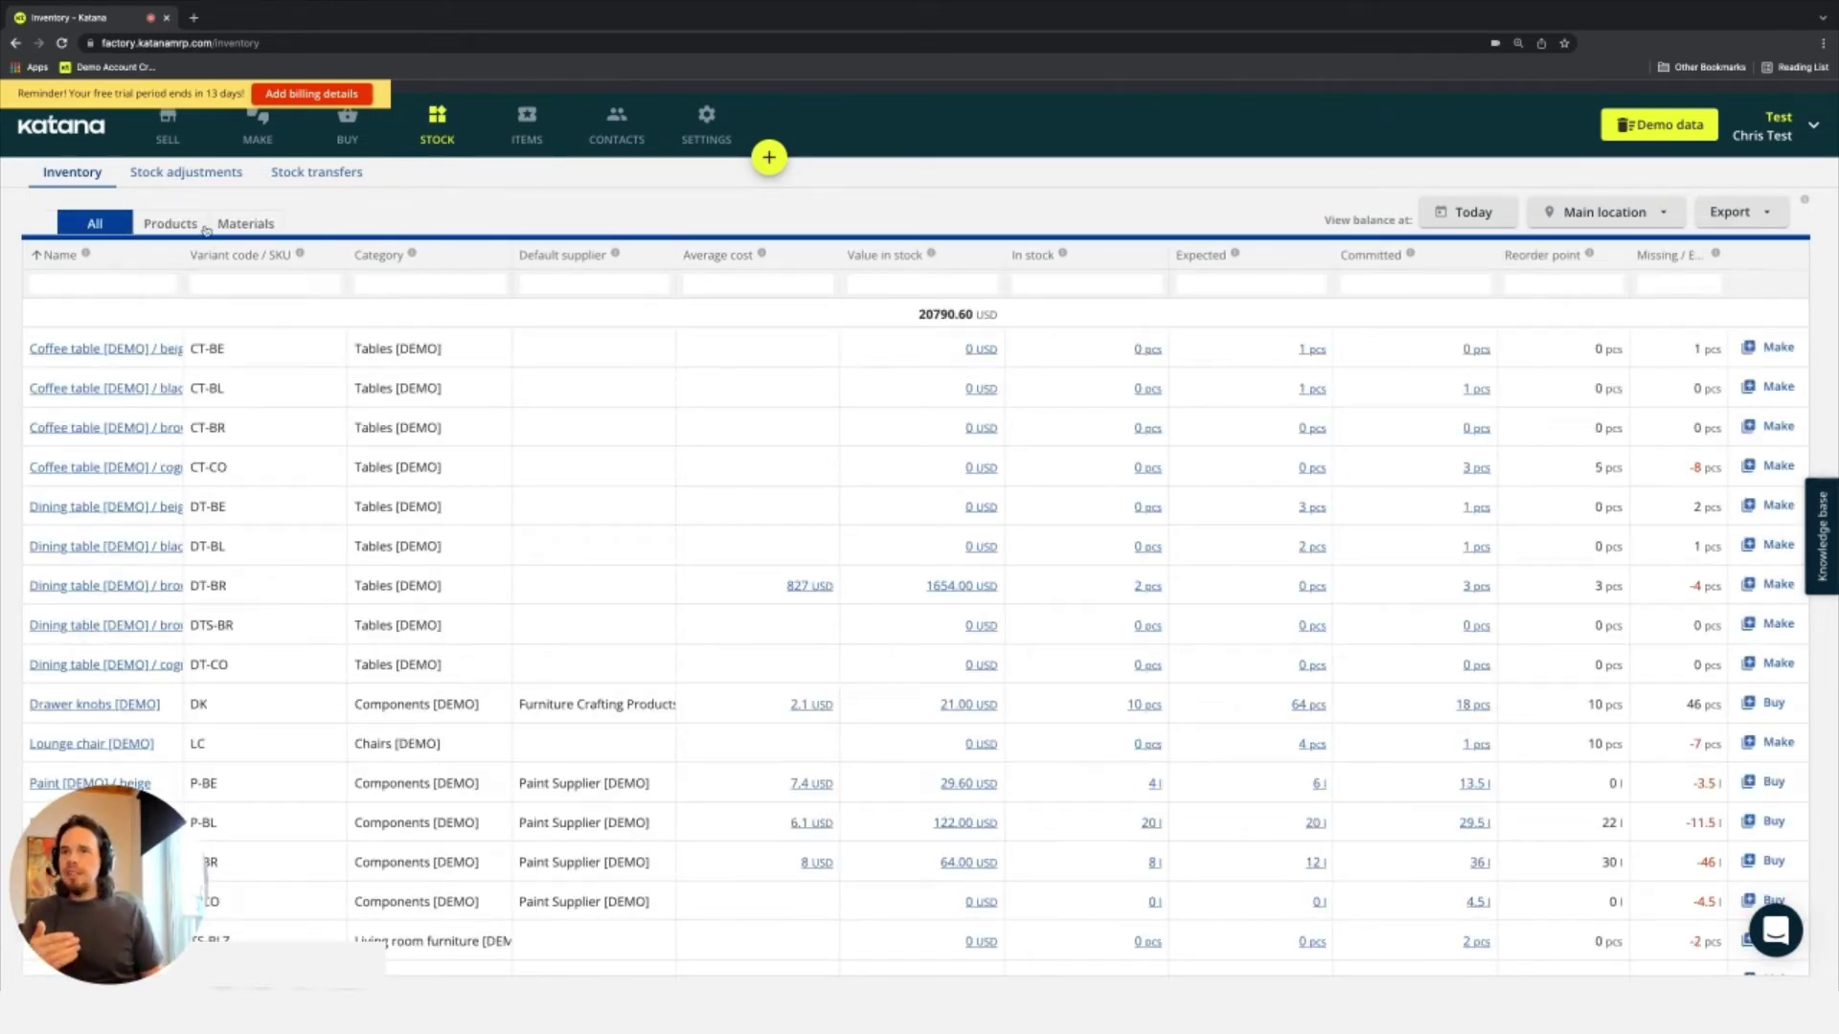
{"action": "left_click", "coordinate": [174, 227]}
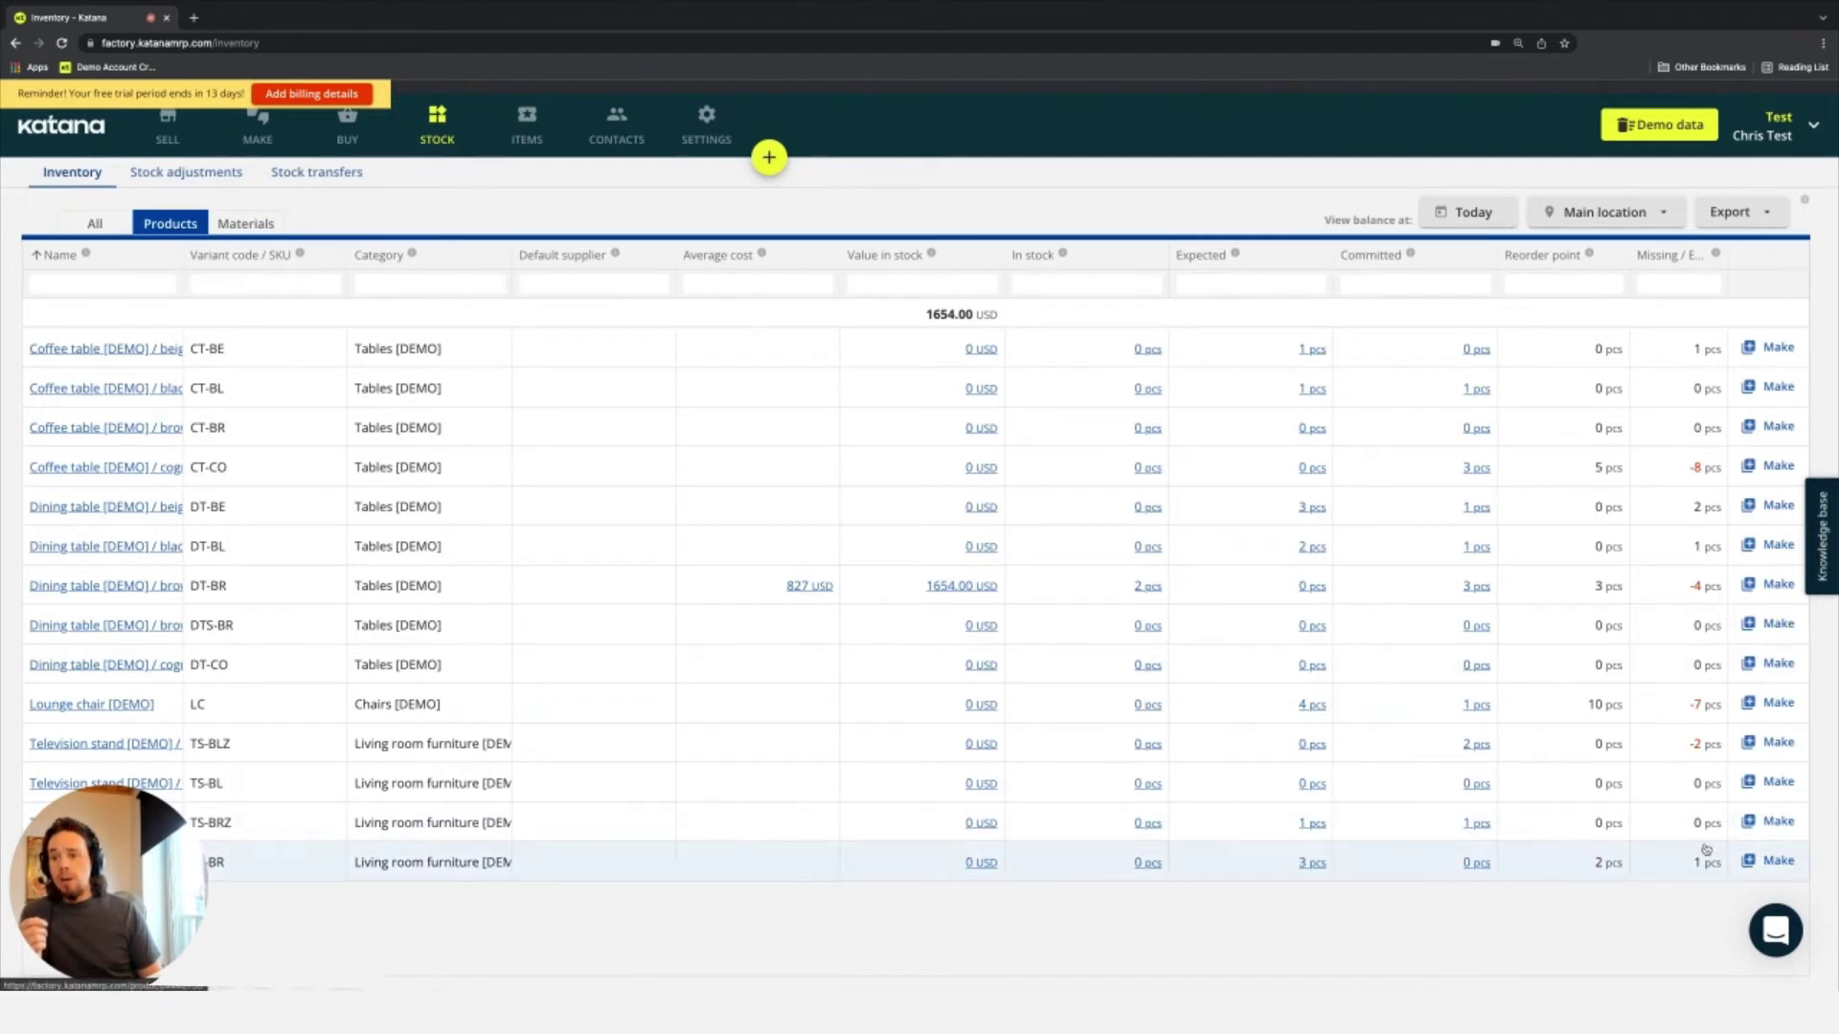
{"action": "left_click", "coordinate": [254, 226]}
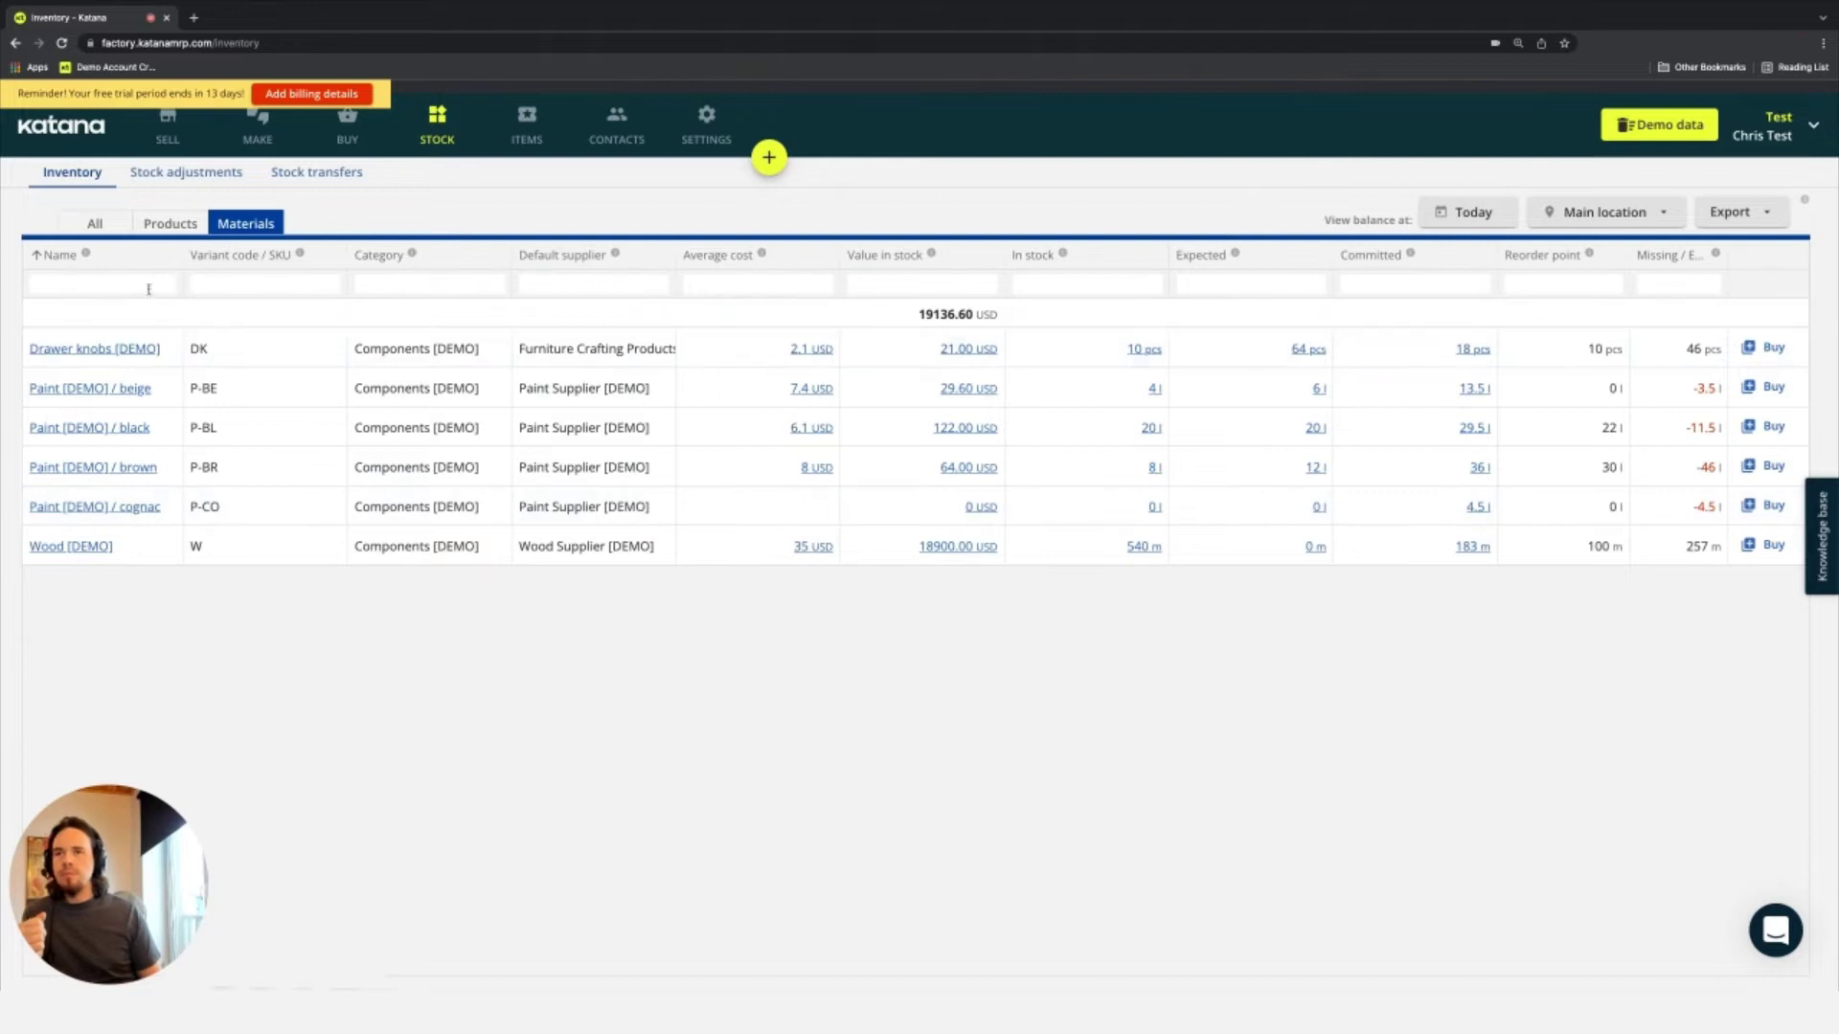
Switch to the All view, listing products and materials worth 20790.60 USD
{"action": "left_click", "coordinate": [95, 223]}
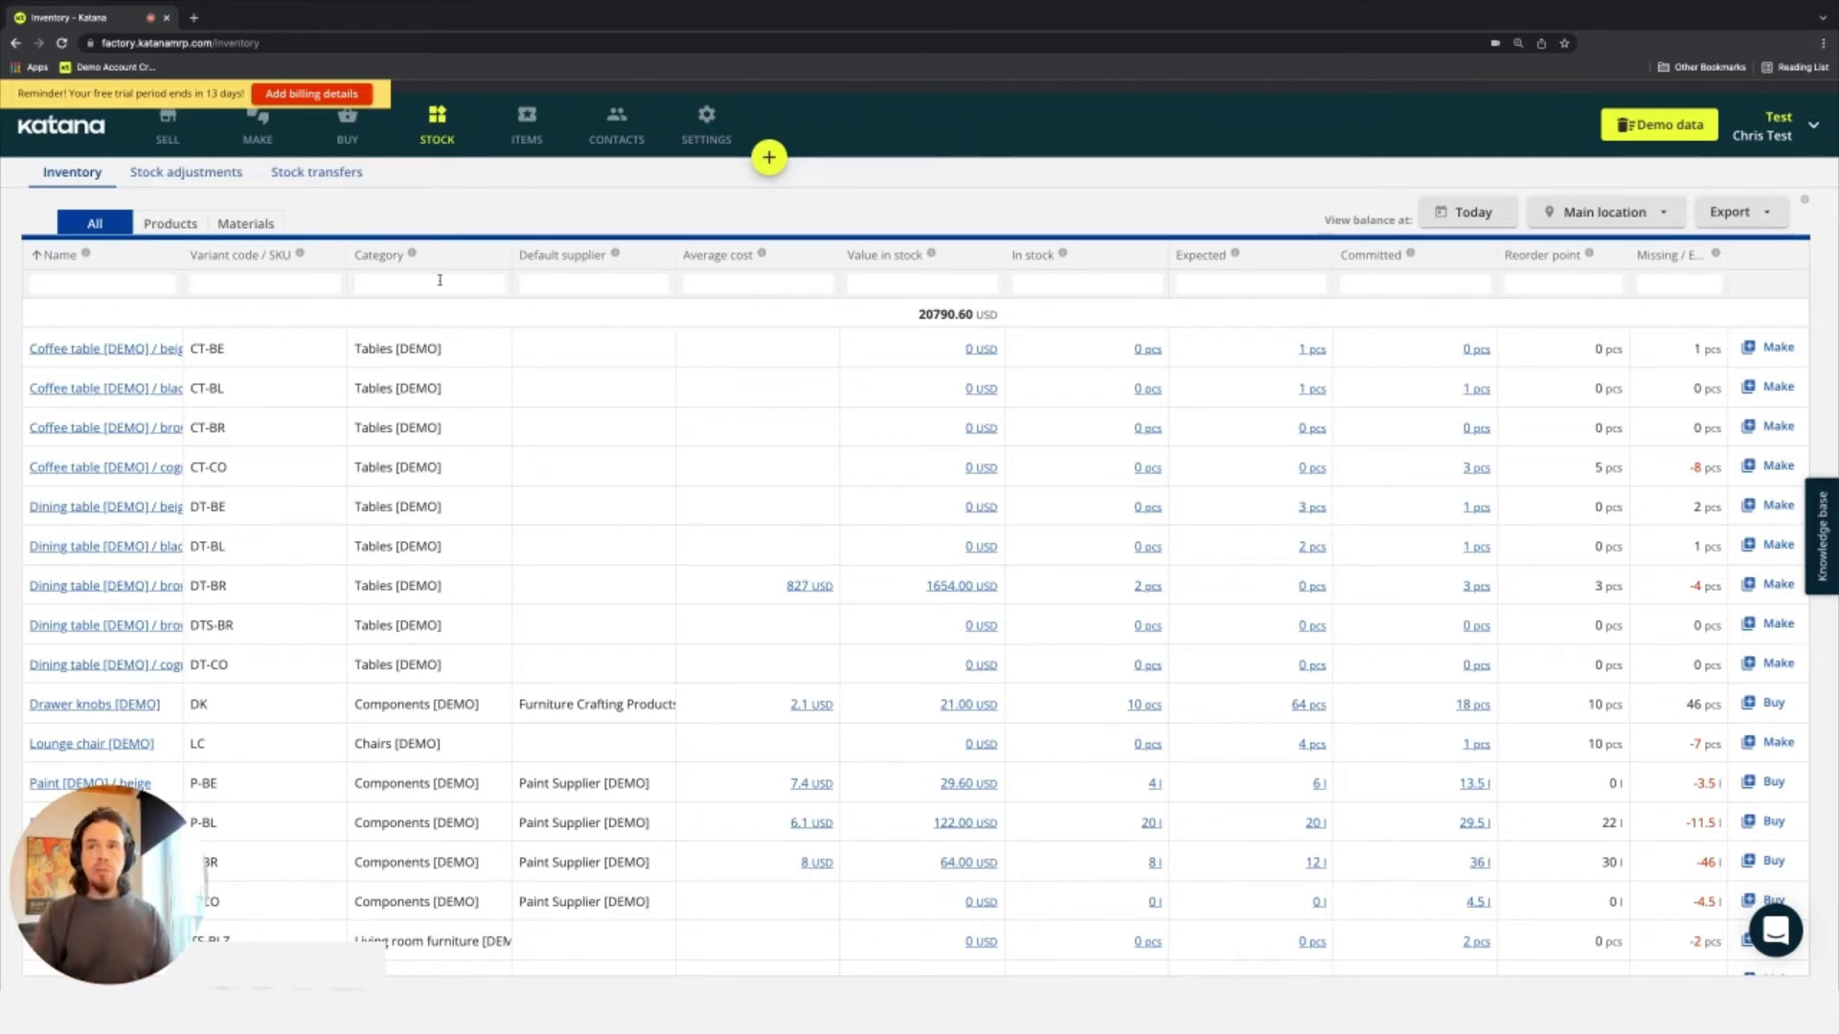
{"action": "left_click", "coordinate": [439, 280]}
{"action": "type", "text": "tab"}
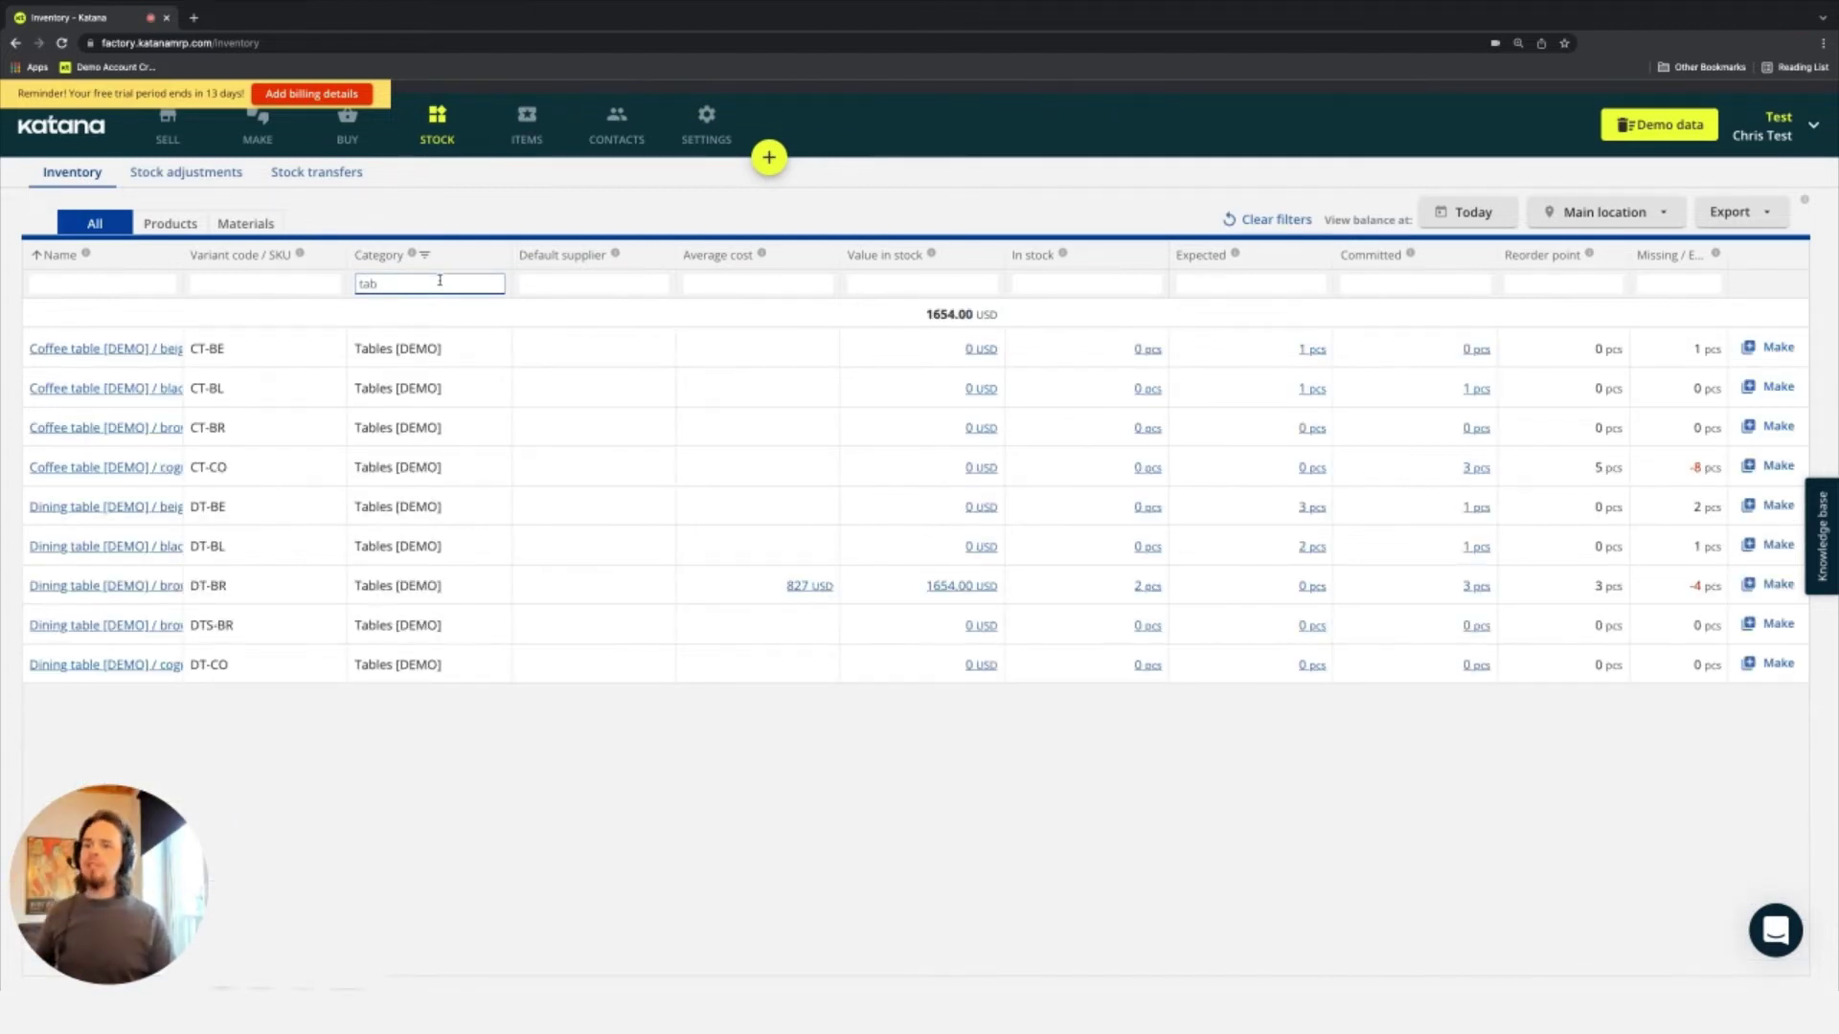
{"action": "key", "text": "BackSpace"}
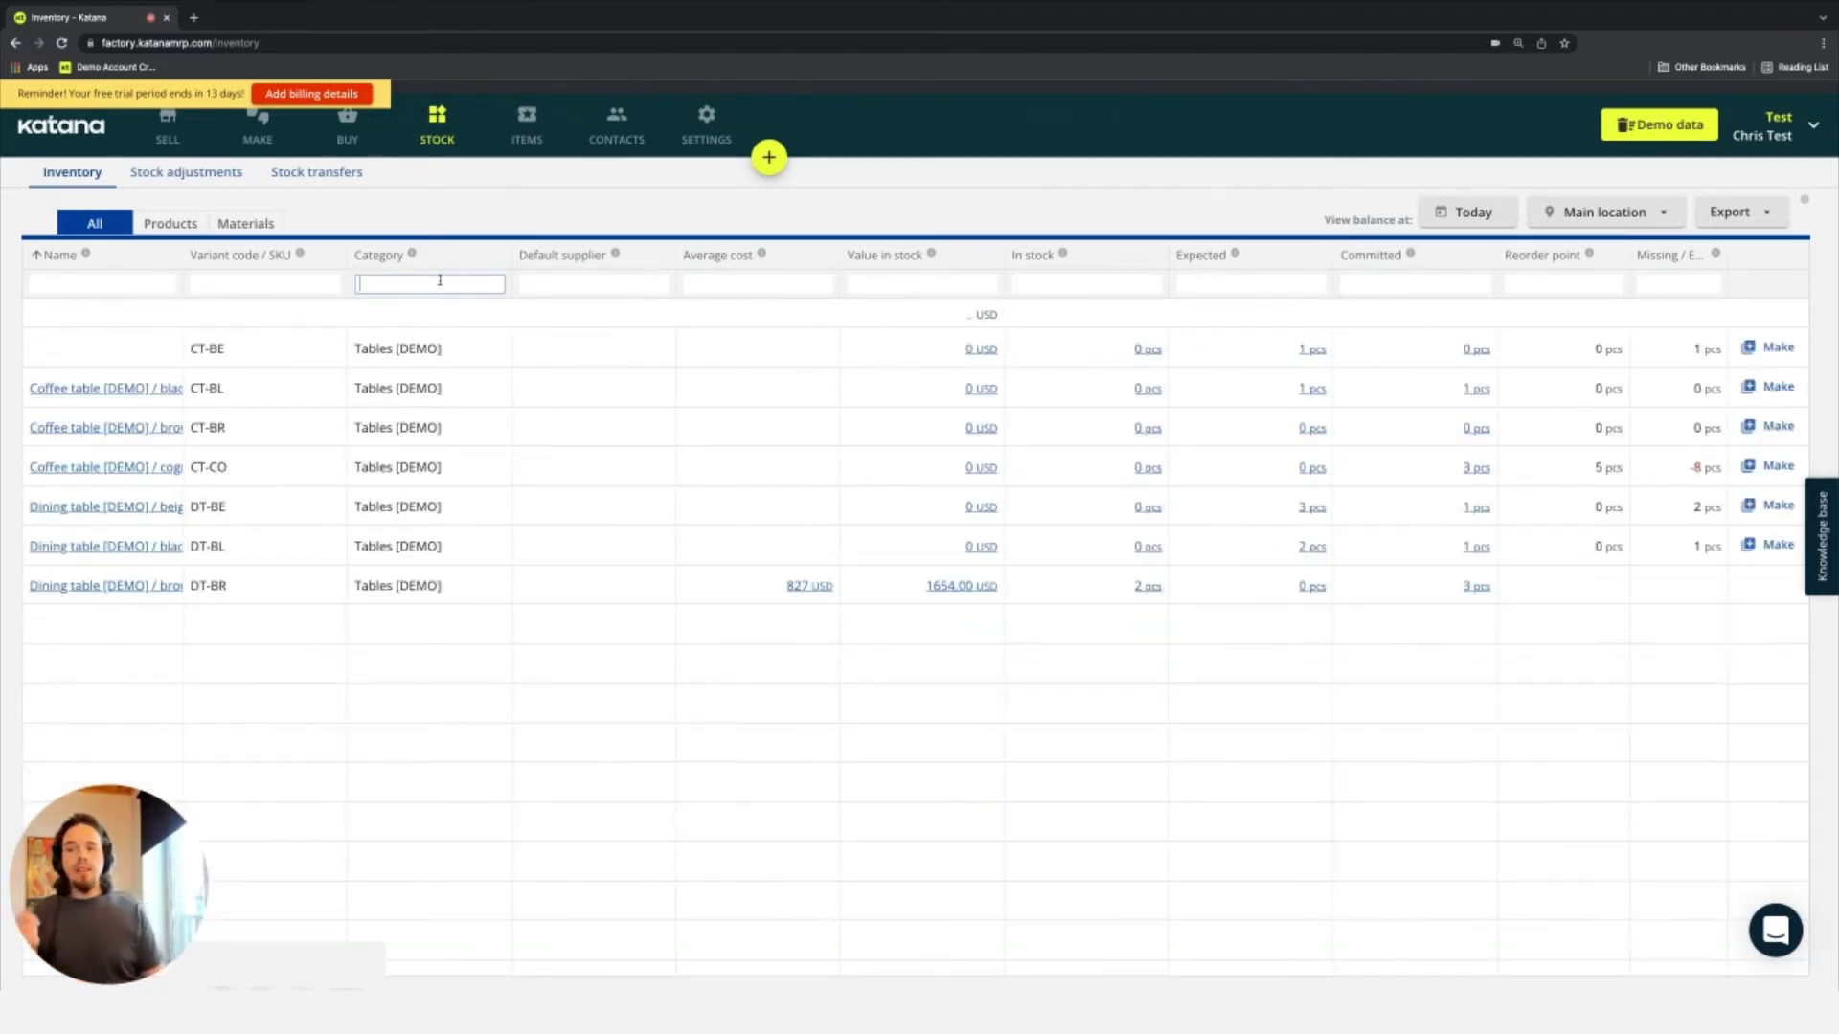
{"action": "left_click", "coordinate": [252, 282]}
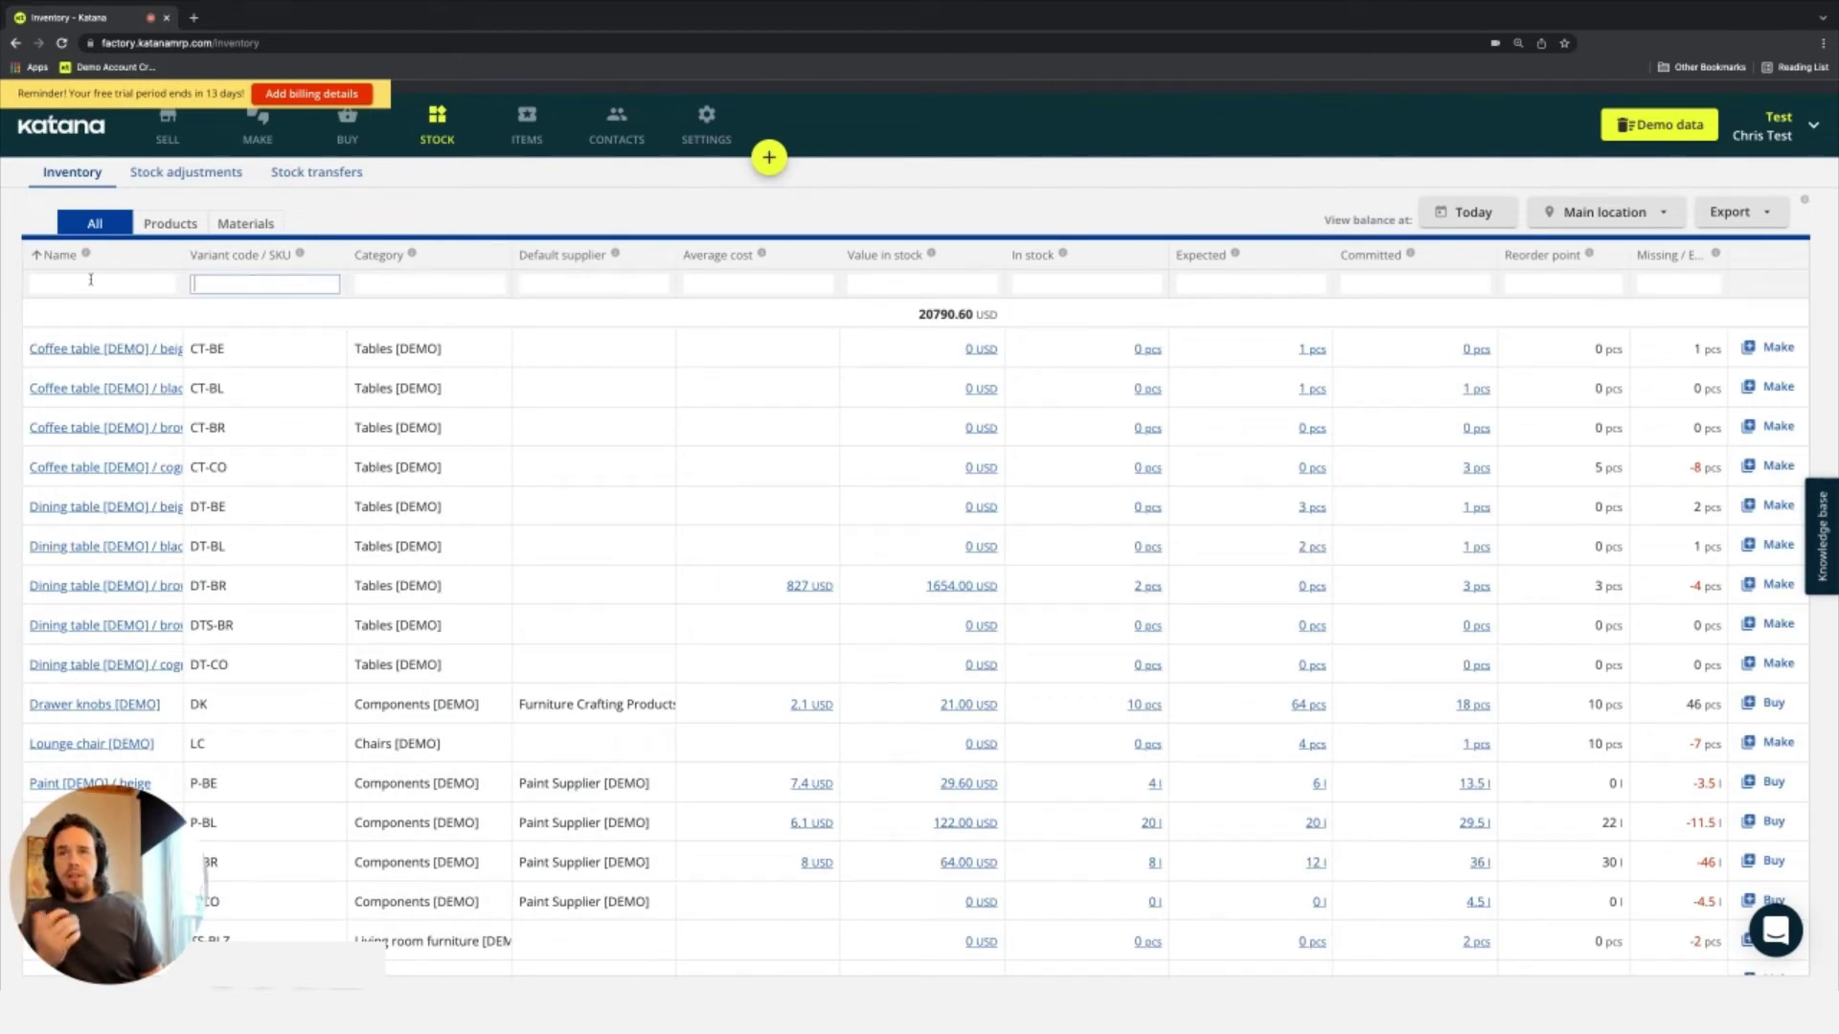
{"action": "left_click", "coordinate": [550, 280]}
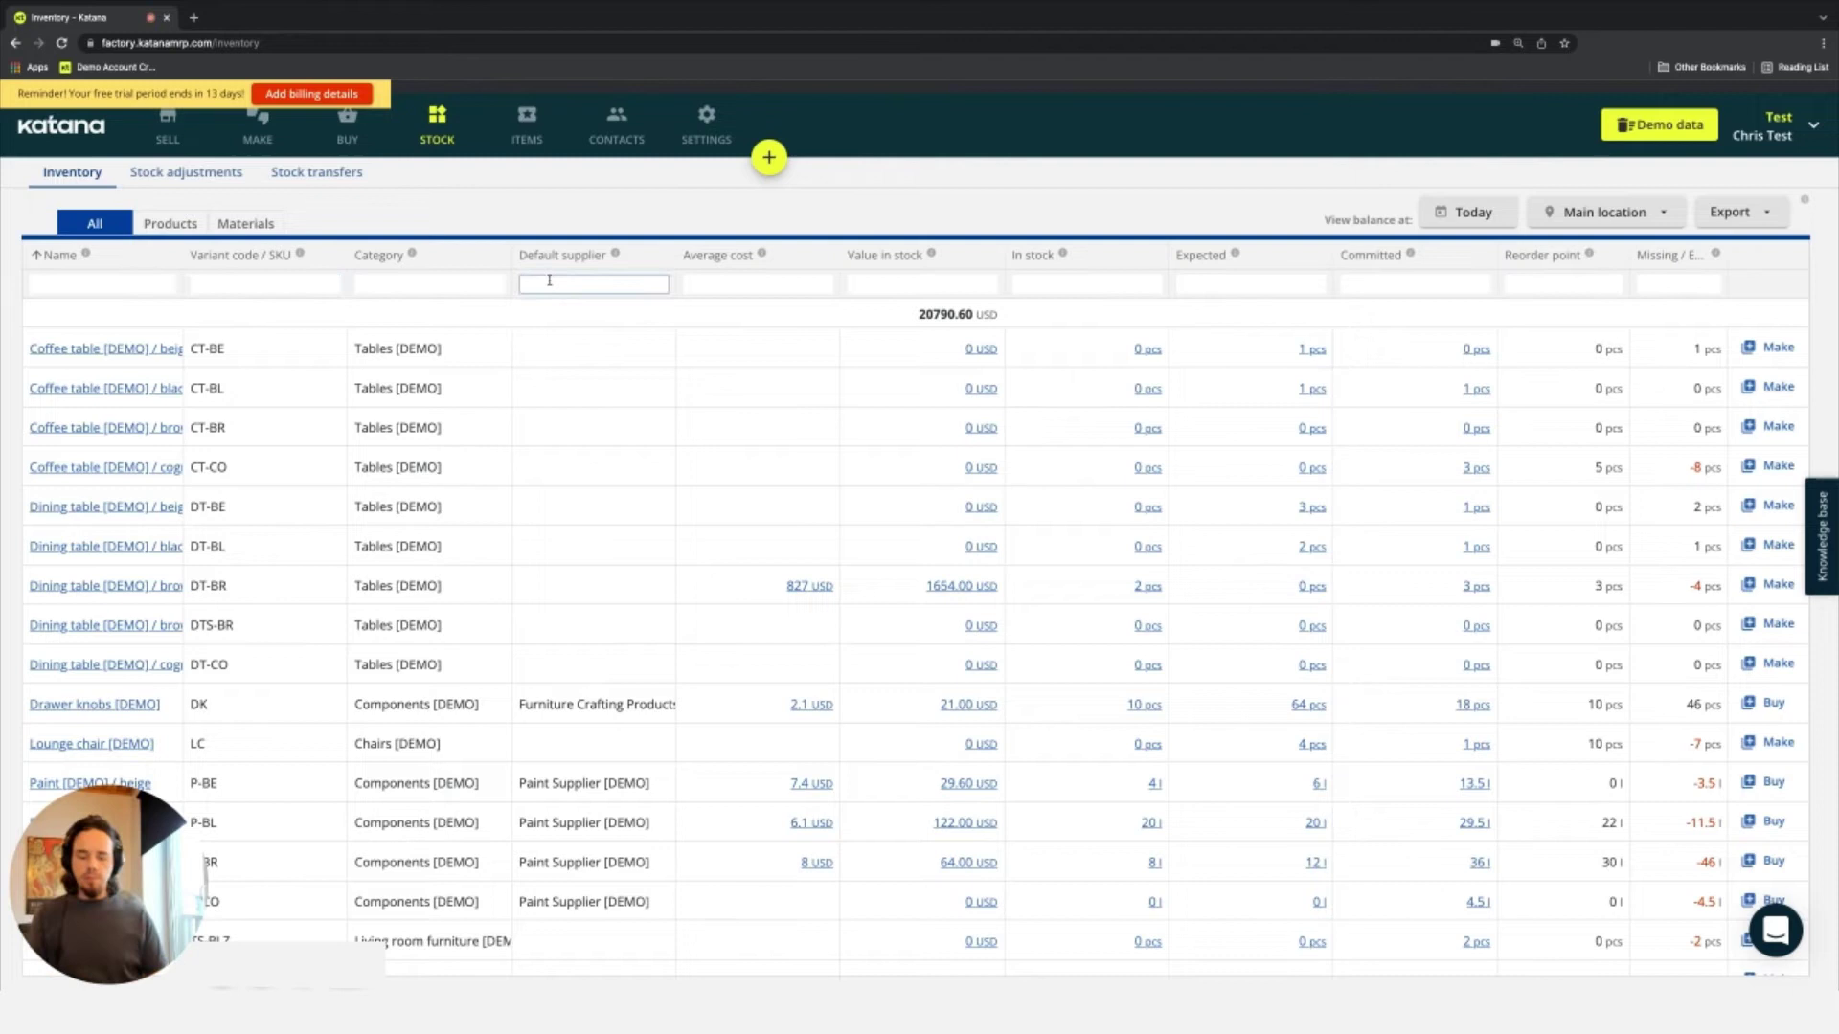
{"action": "type", "text": "paint"}
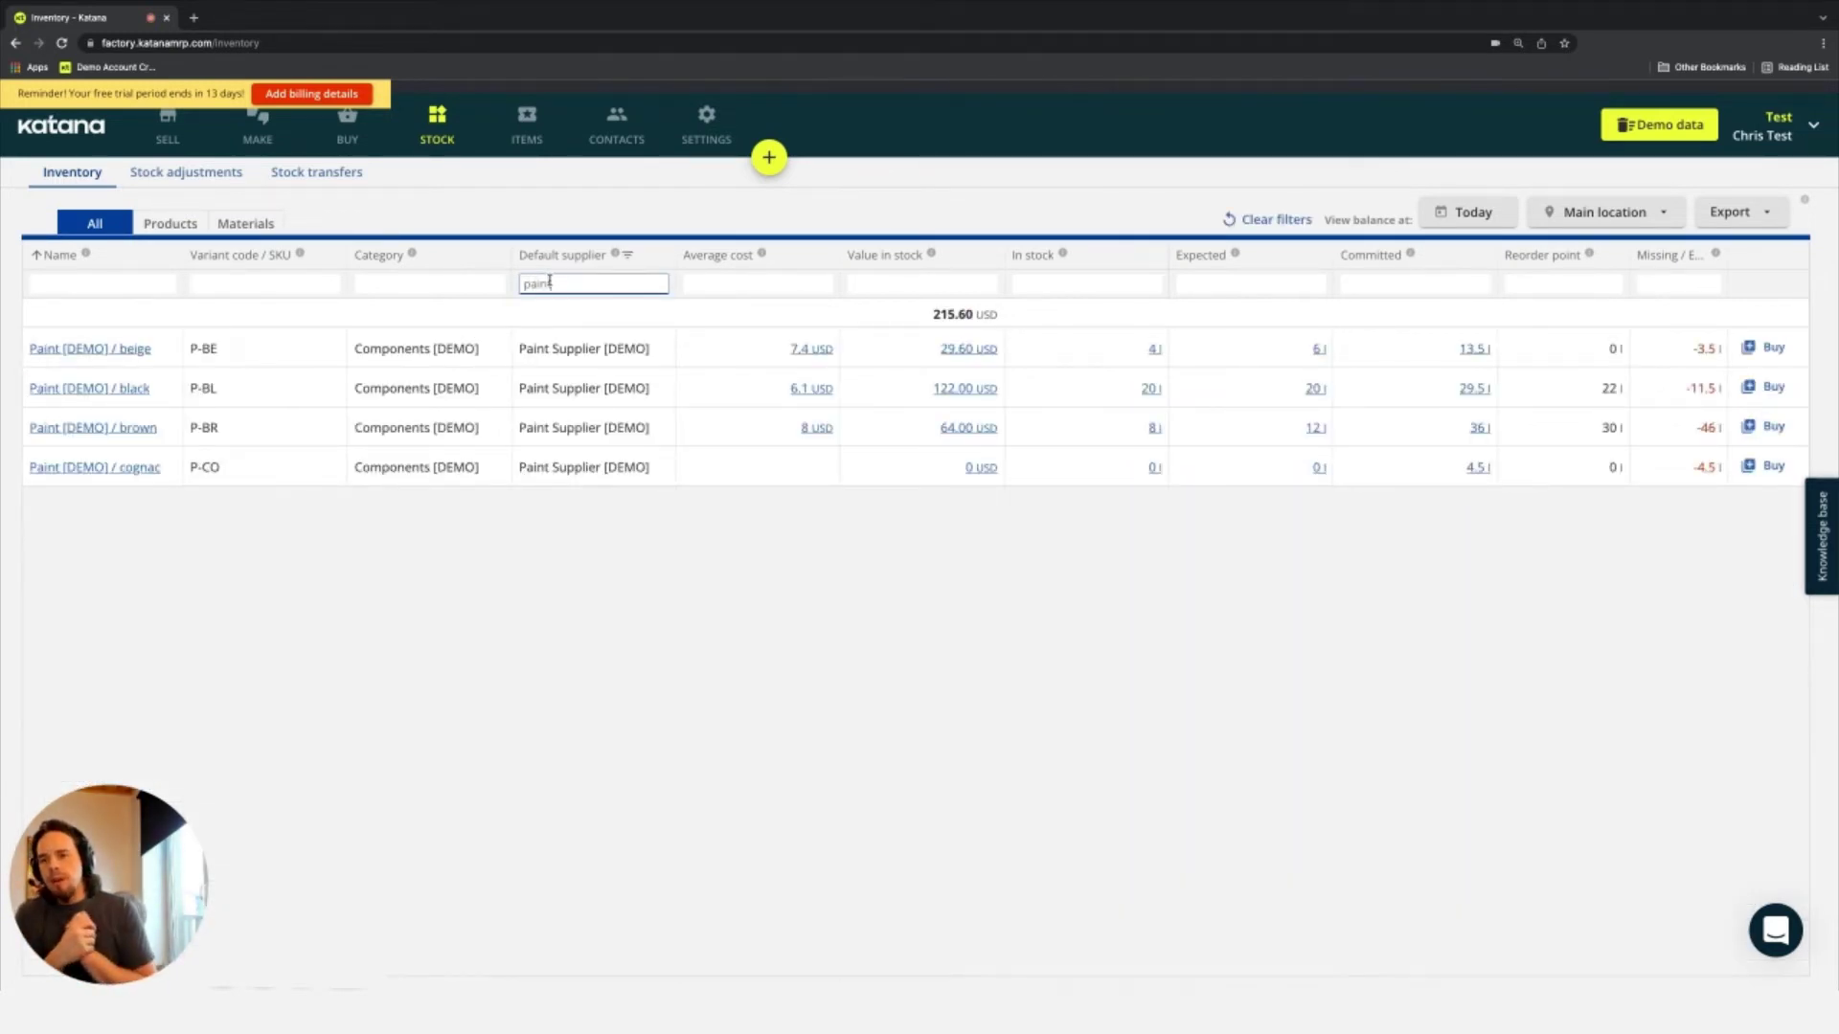
{"action": "key", "text": "BackSpace"}
{"action": "key", "text": "BackSpace"}
{"action": "key", "text": "BackSpace"}
{"action": "key", "text": "BackSpace"}
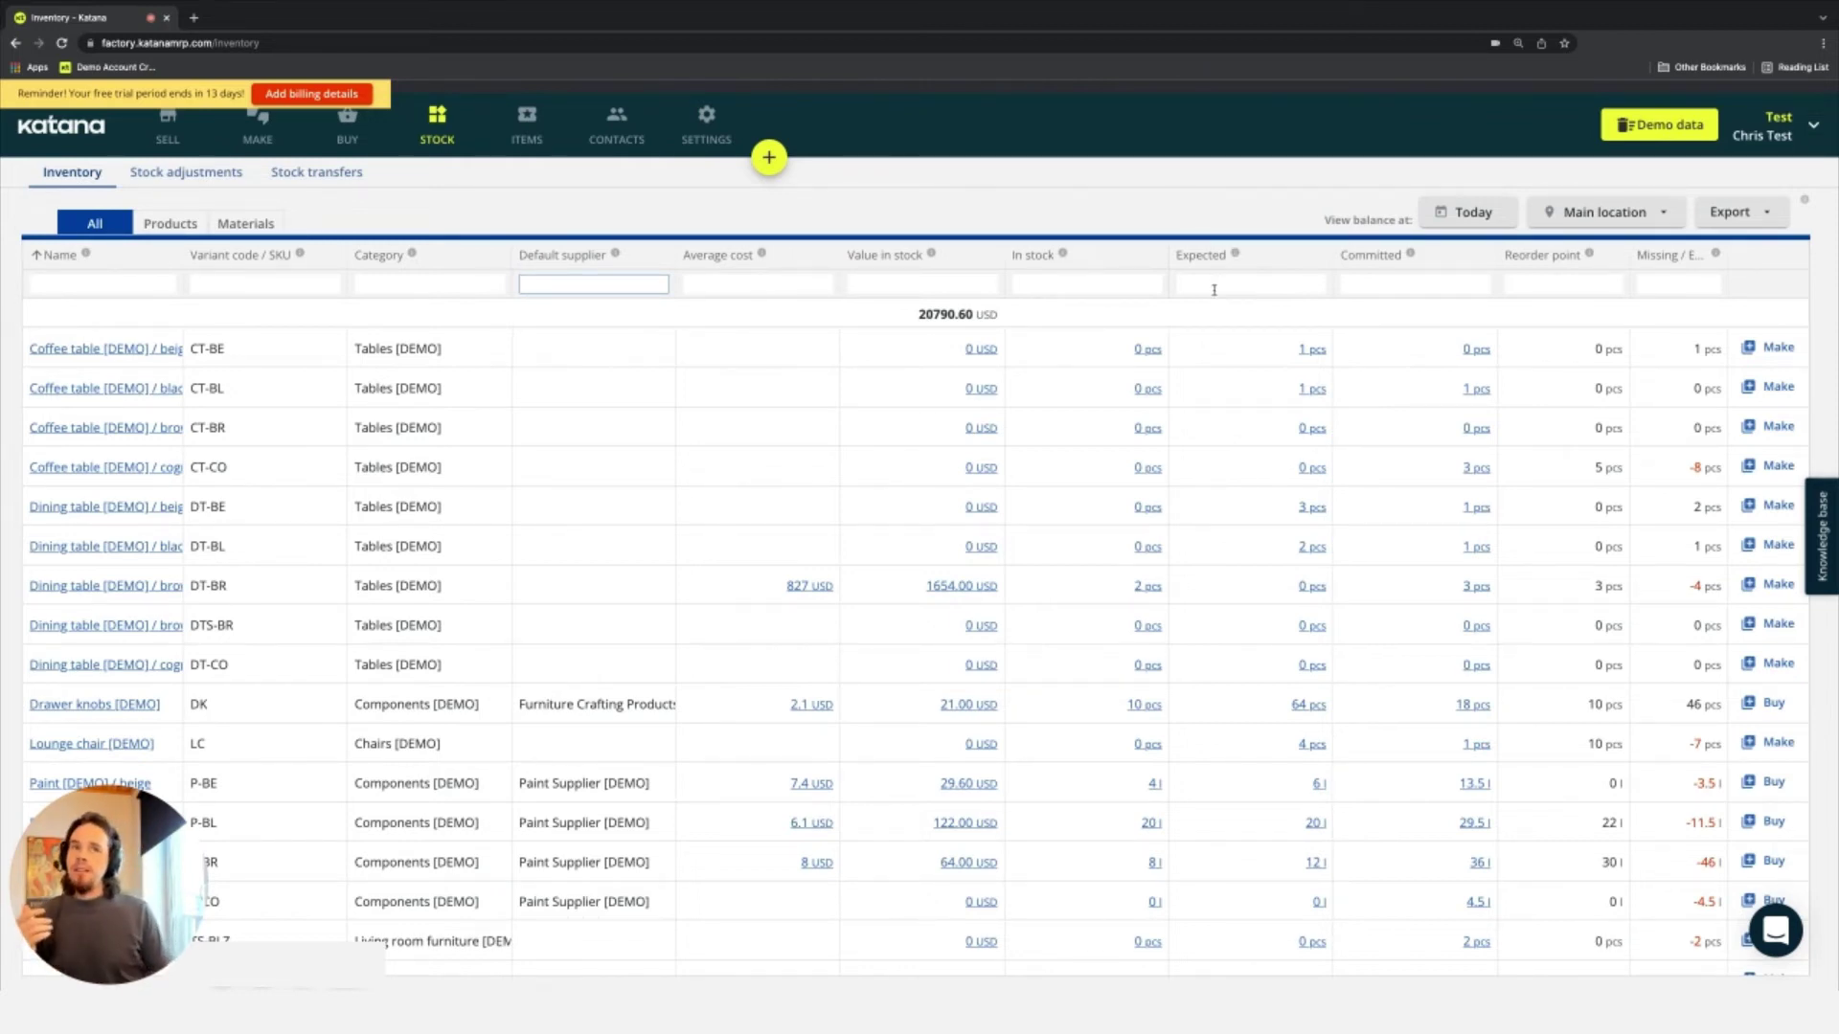
Switch to the Products view, showing 2 pcs of Dining table [DEMO] worth 1654.00 USD
{"action": "left_click", "coordinate": [245, 224]}
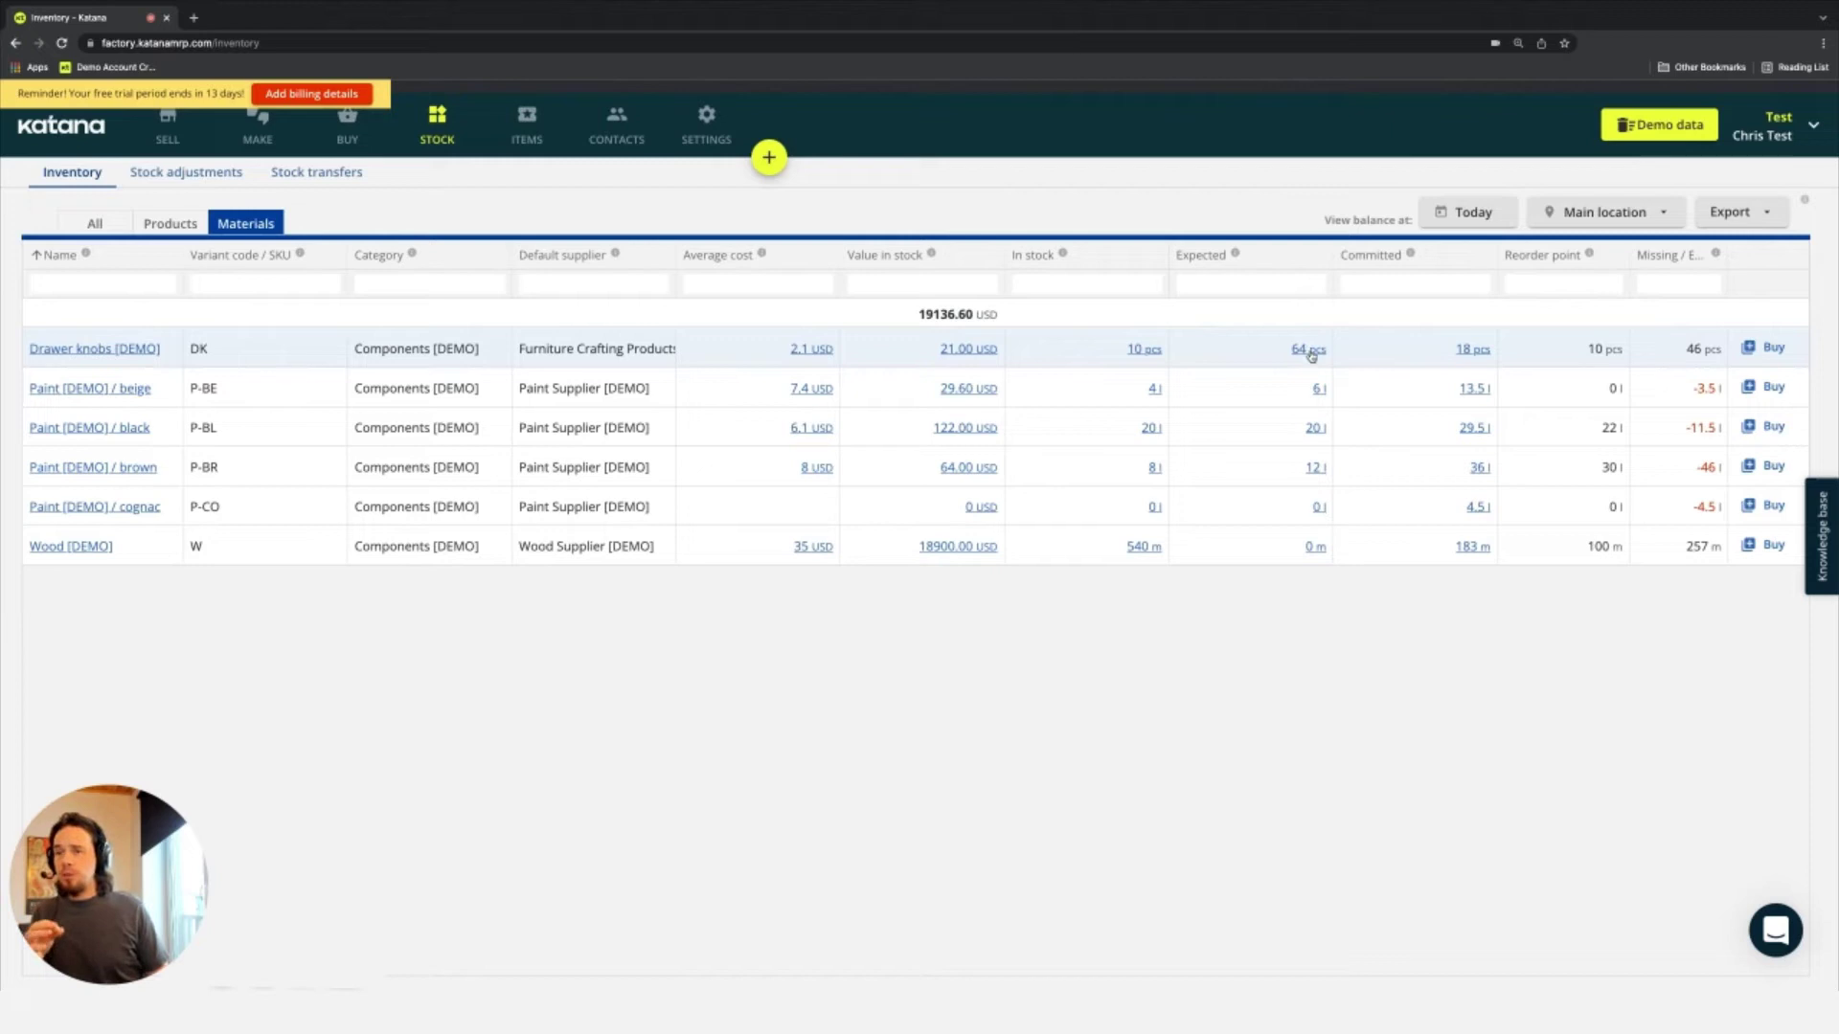
{"action": "left_click", "coordinate": [177, 224]}
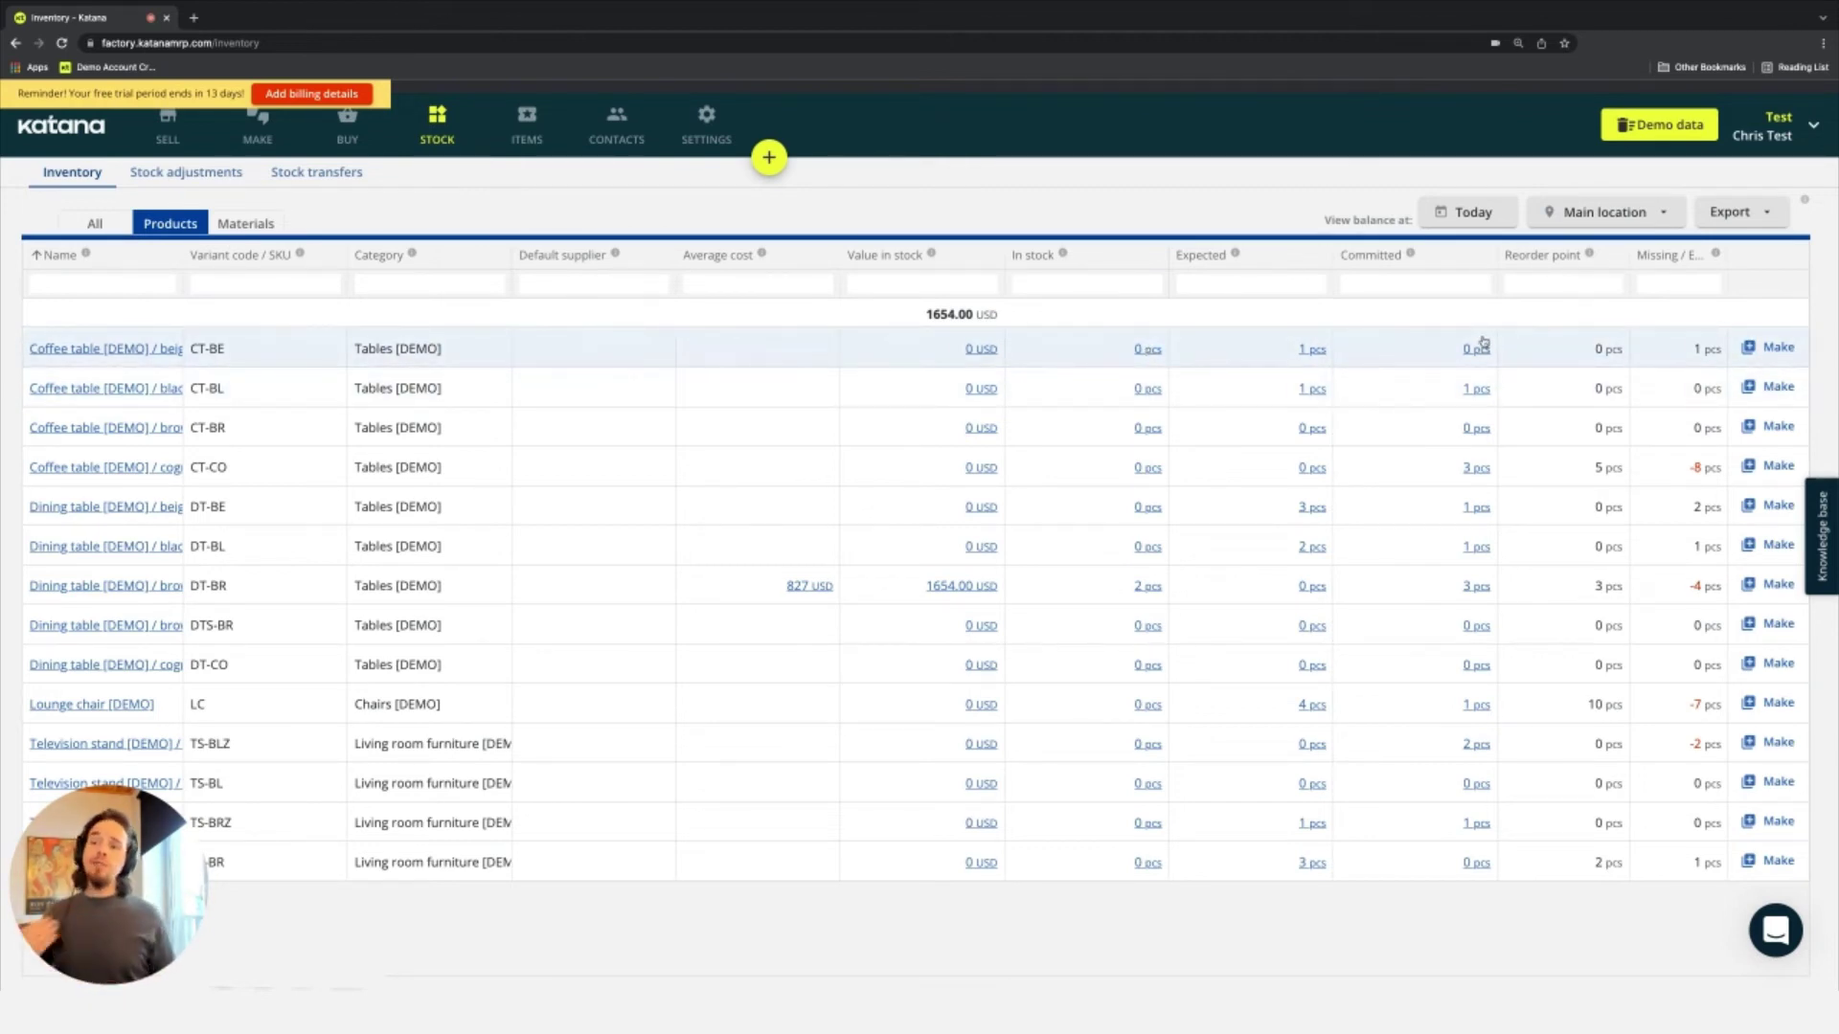
Switch from Materials back to the All view, totalling 20790.60 USD
{"action": "left_click", "coordinate": [245, 226]}
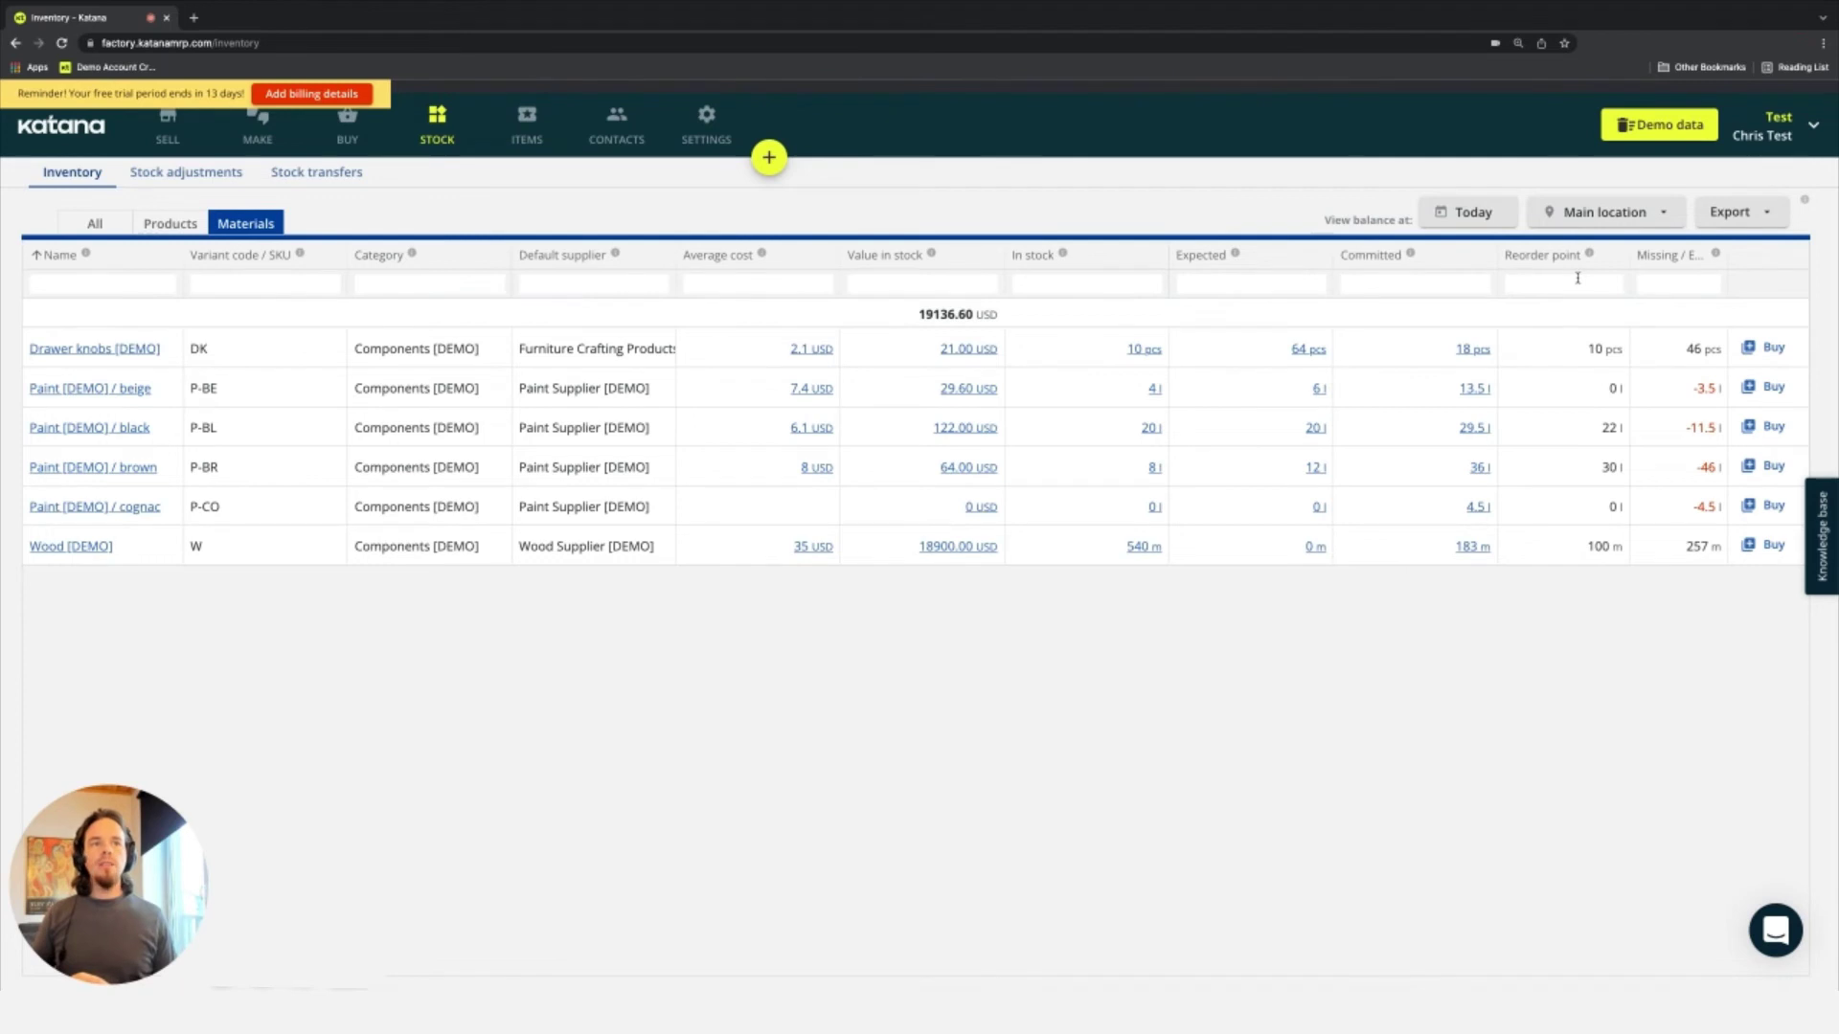
{"action": "left_click", "coordinate": [101, 224]}
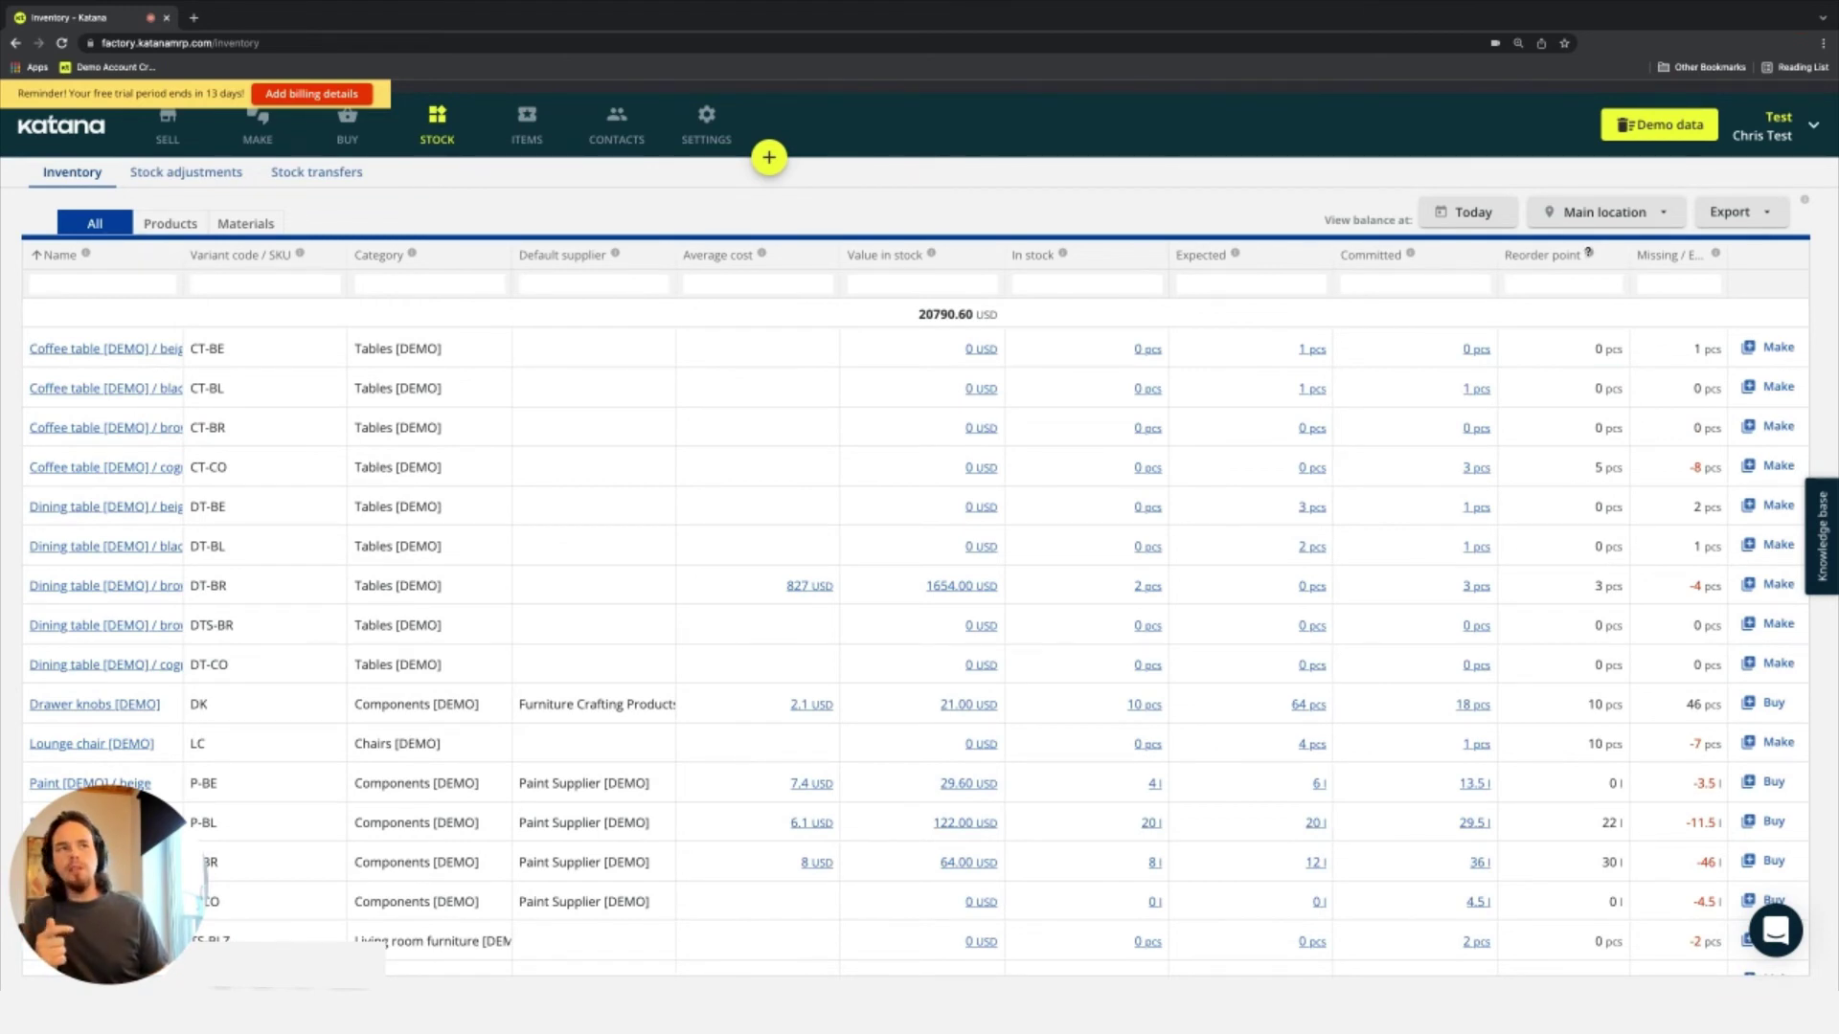
{"action": "left_click", "coordinate": [1589, 252]}
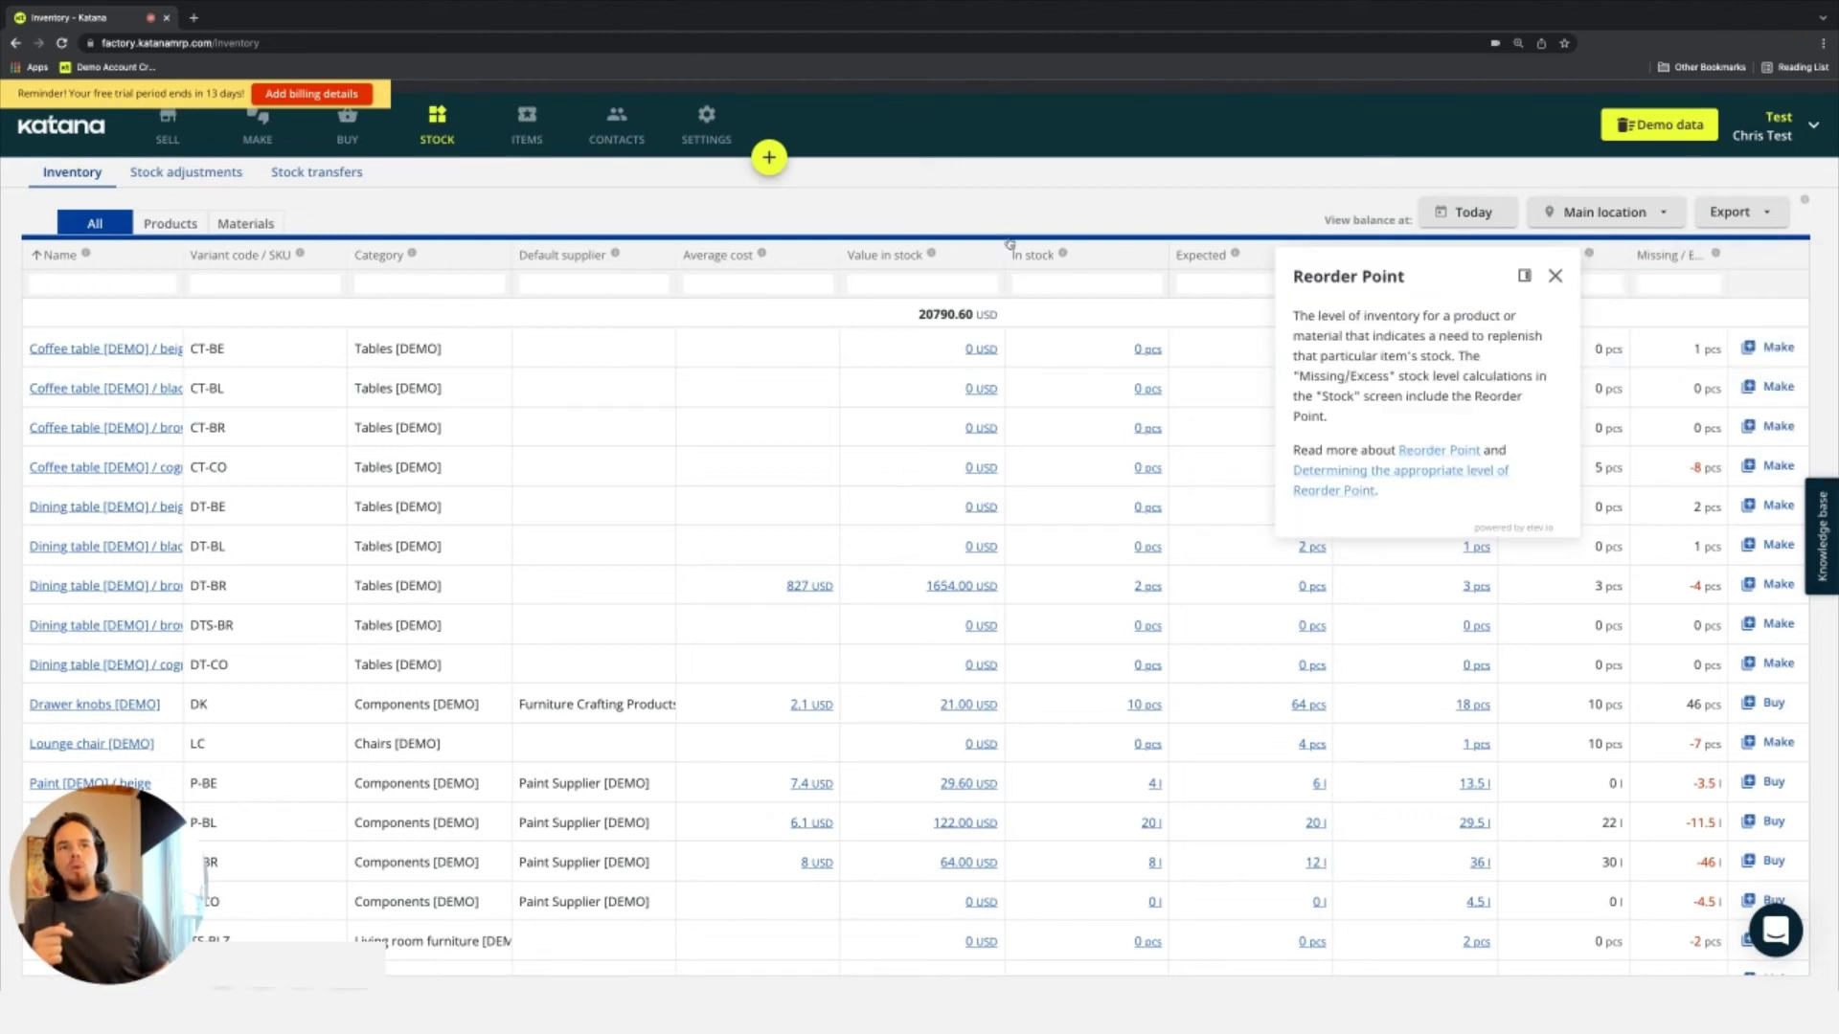
{"action": "left_click", "coordinate": [1556, 278]}
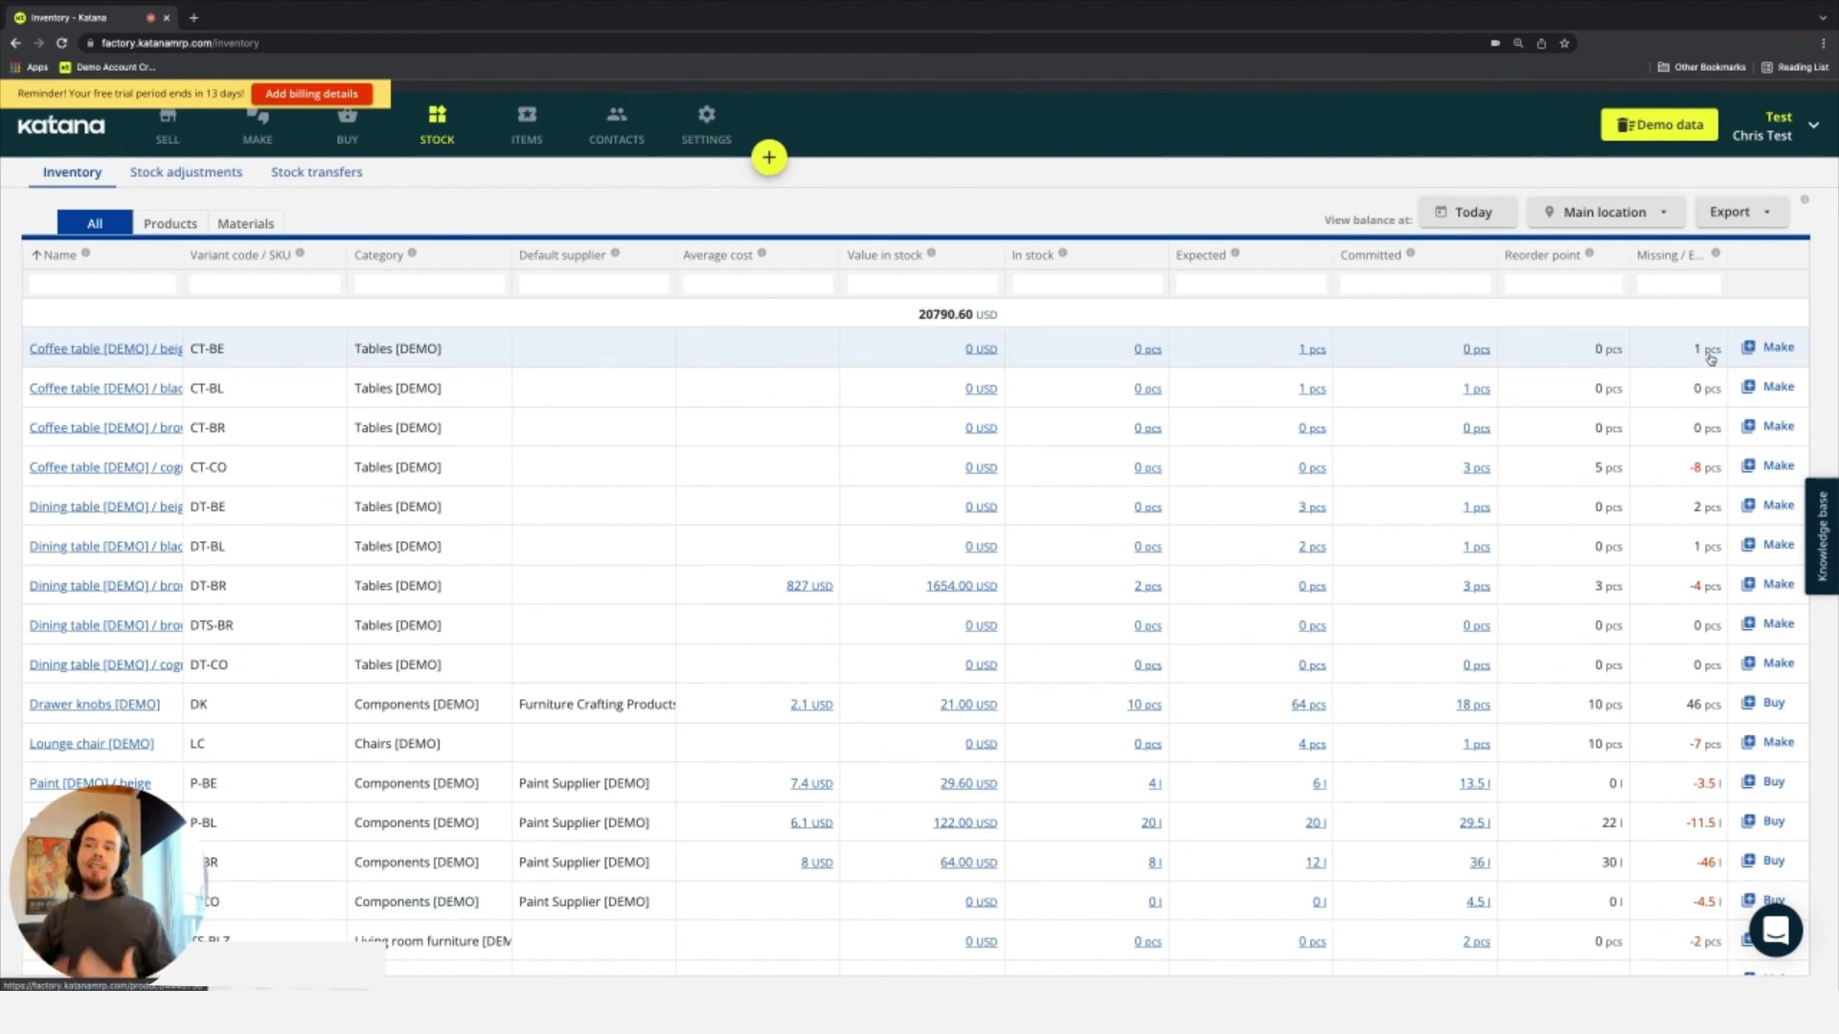
Activate the filter box under the Missing/Excess column header
{"action": "left_click", "coordinate": [1683, 283]}
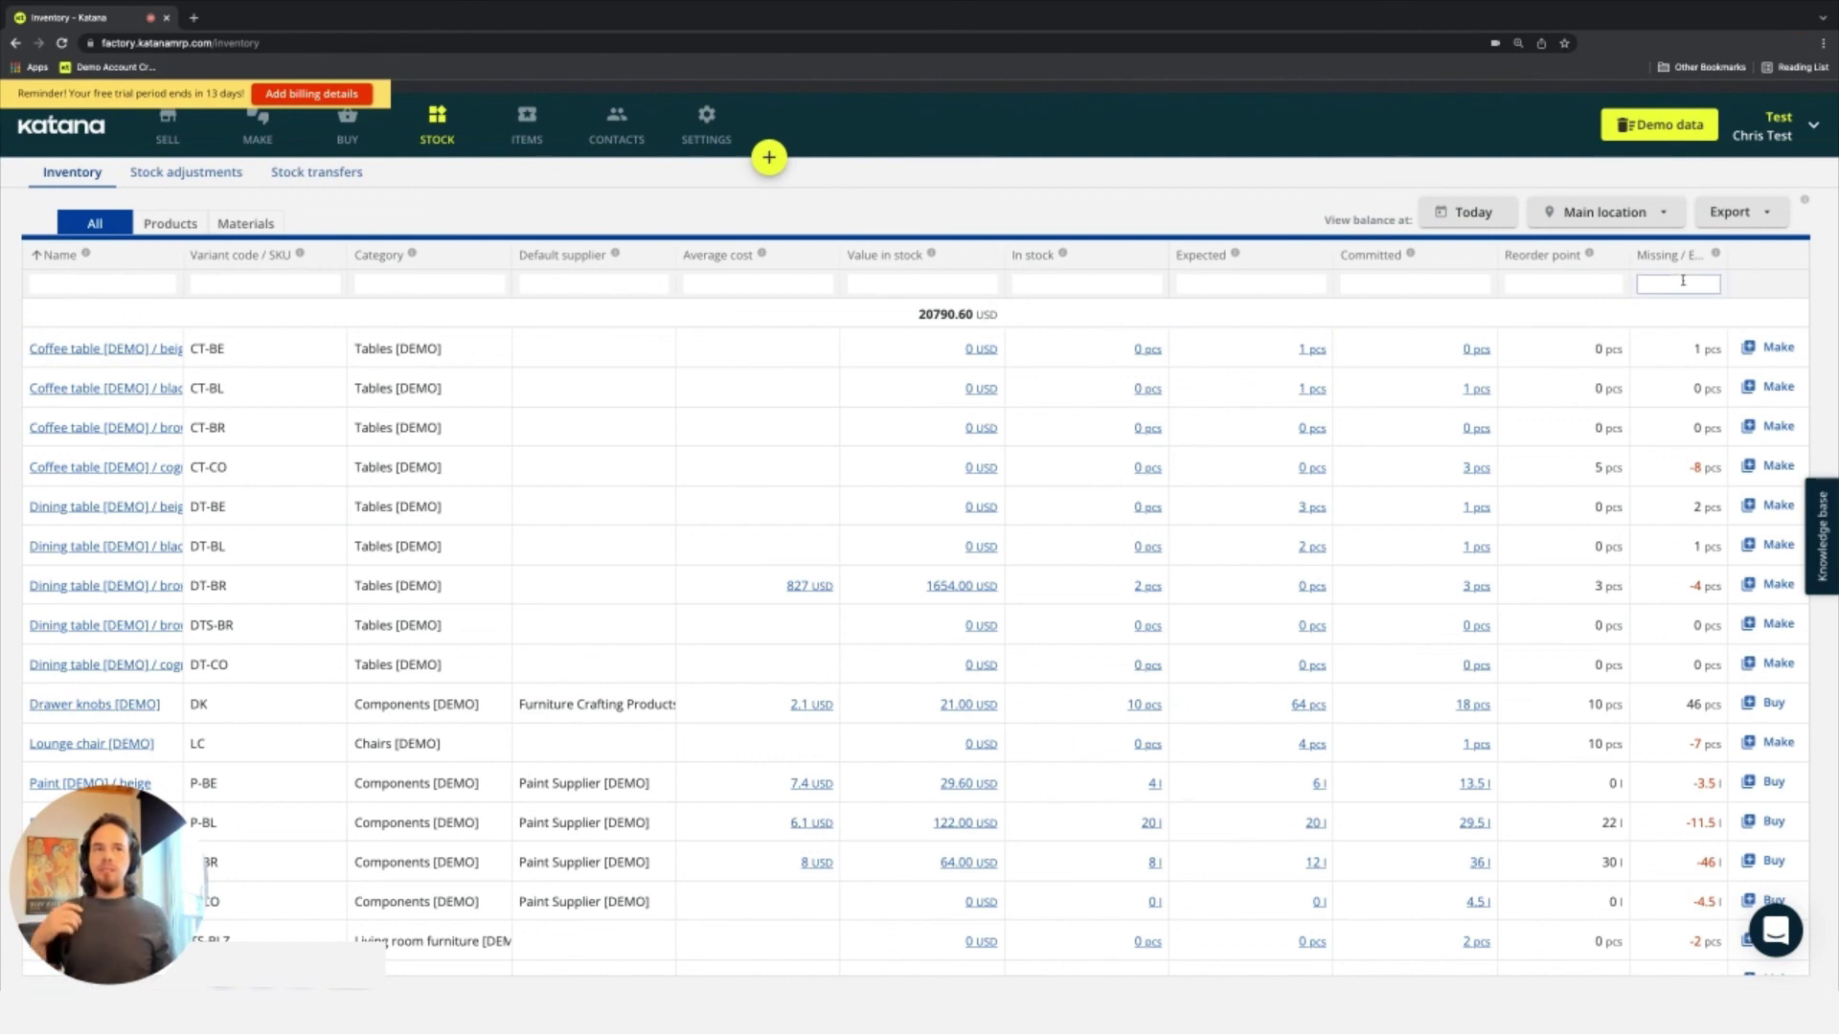